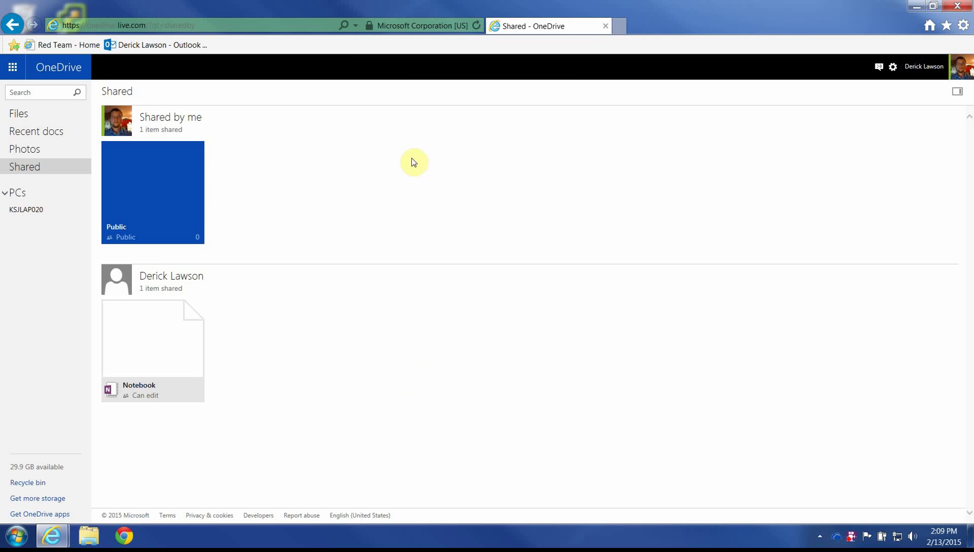
Step: Search the web for 'download onedrive' and open the OneDrive download page
click(252, 26)
text(download onedrive)
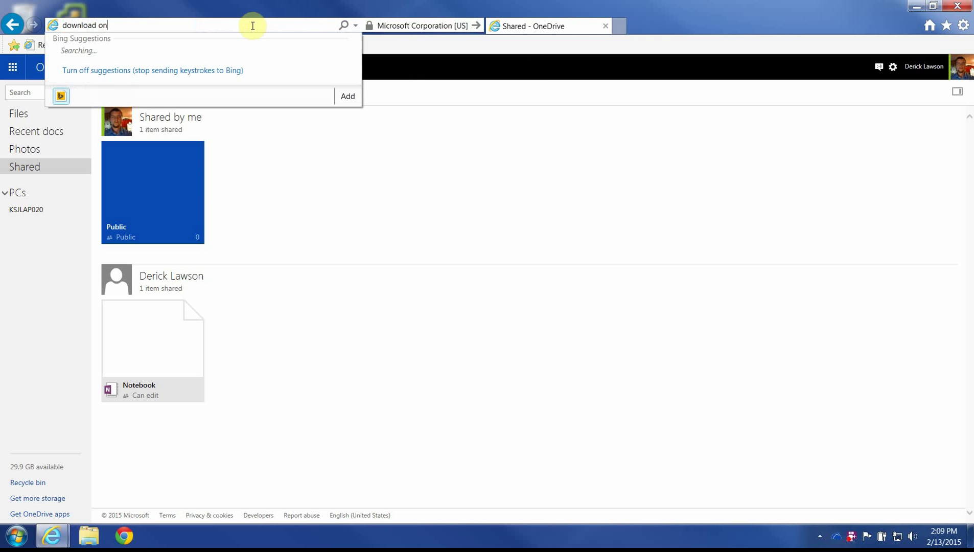
key(Return)
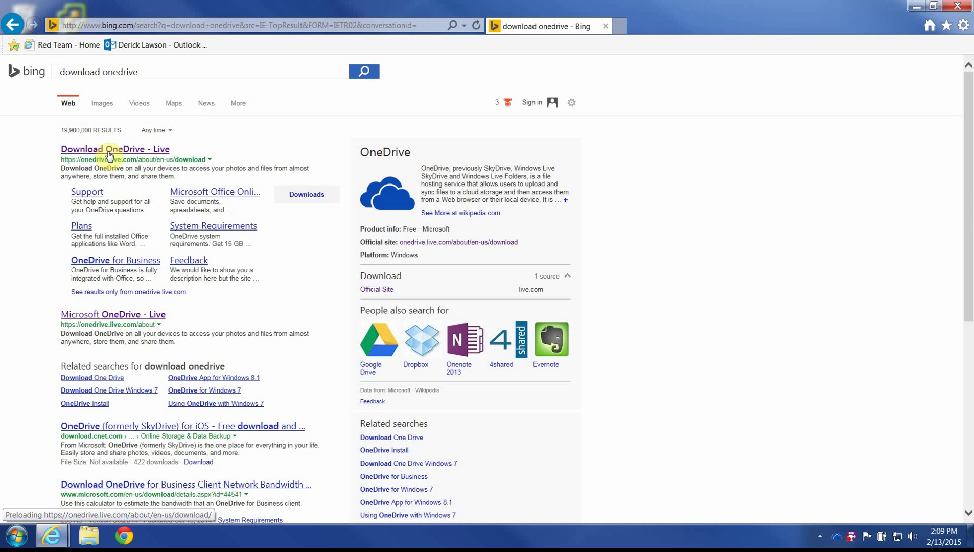
click(108, 149)
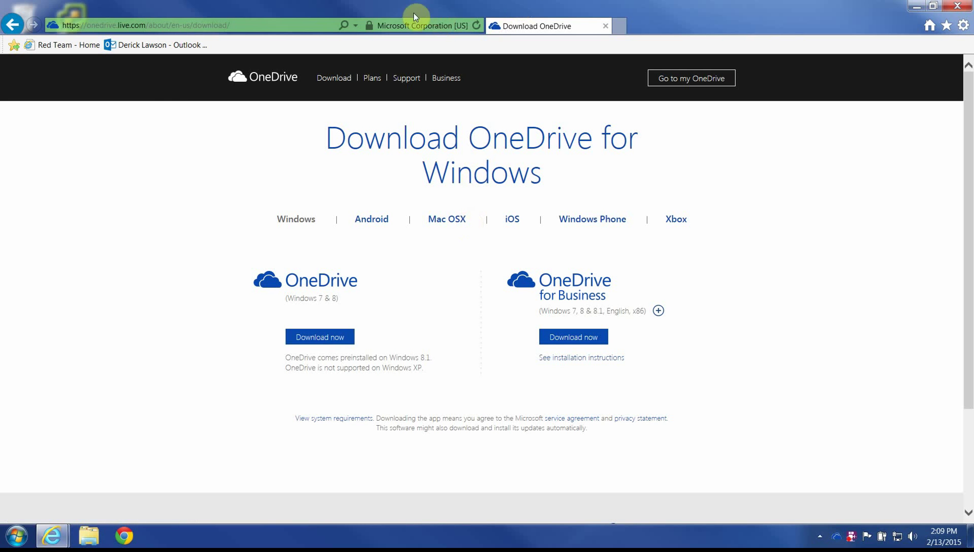
Step: Search the web for 'onedrive' and open the top result
right_click(12, 24)
click(191, 25)
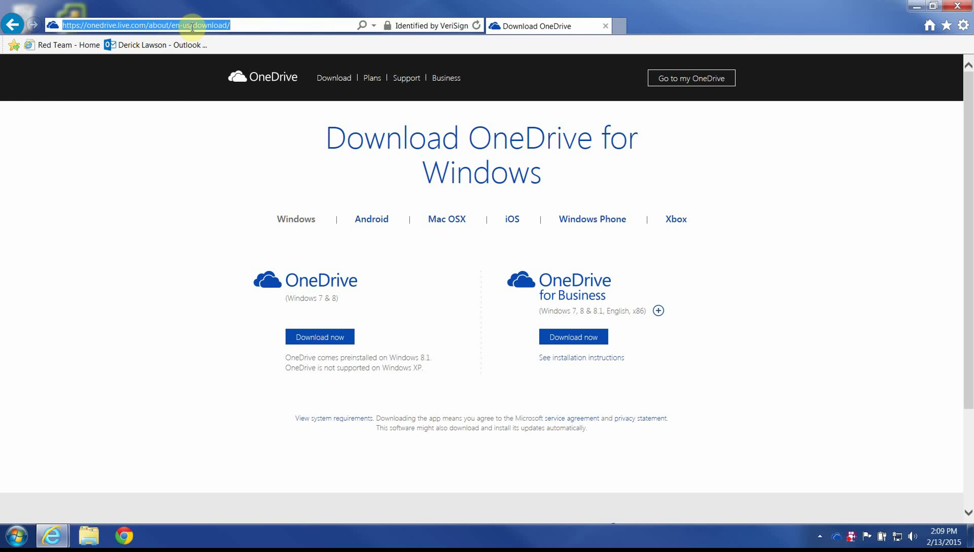
text(onedrive)
key(Delete)
key(Return)
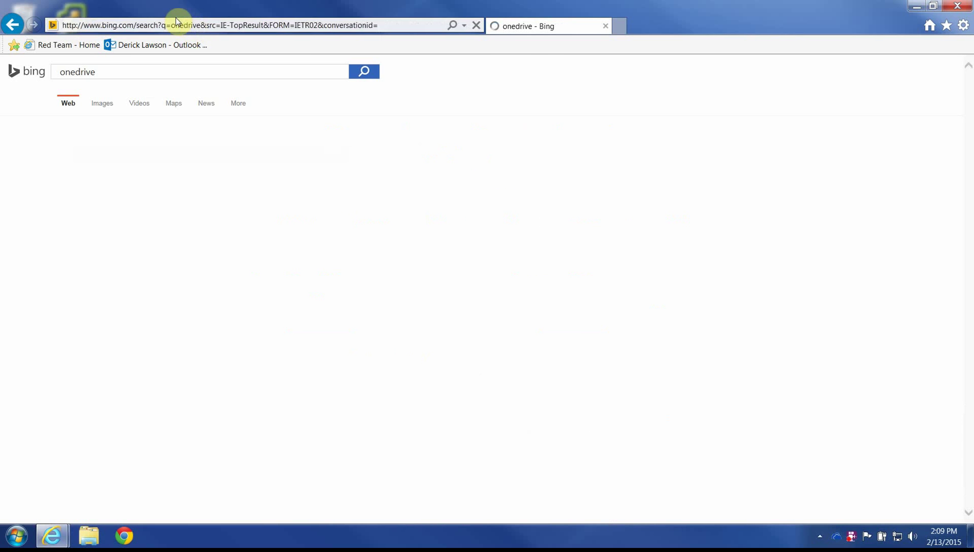
click(262, 154)
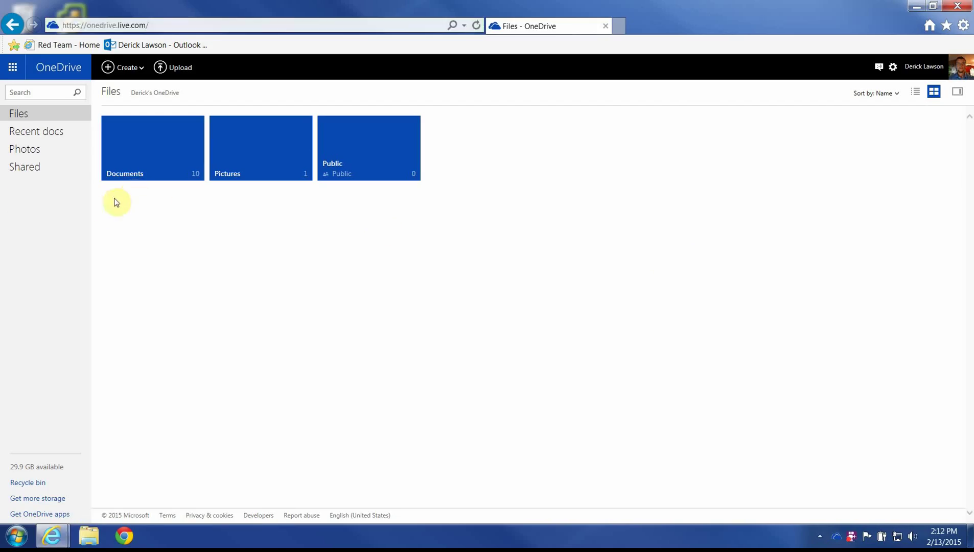
Step: Launch the OneDrive desktop app from the Start menu and begin setup
click(15, 537)
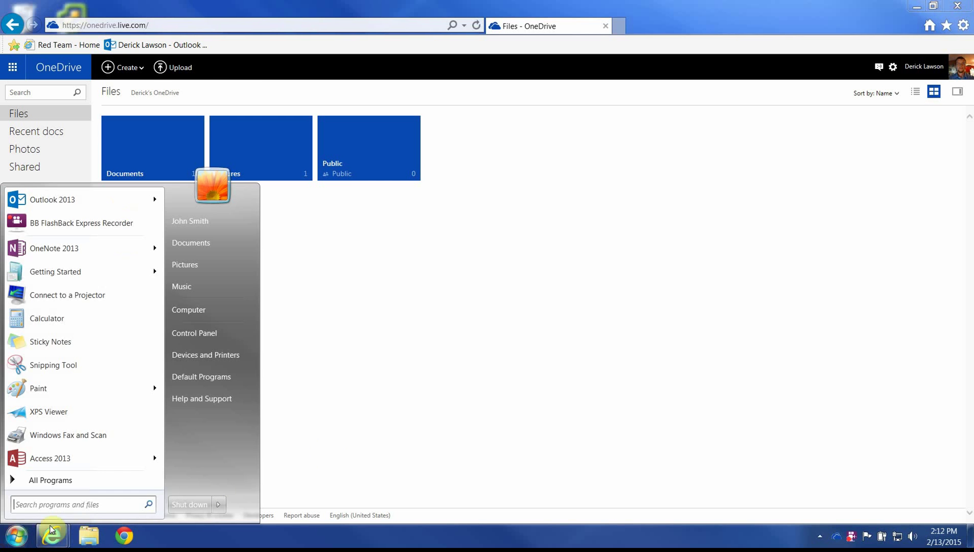
text(onedrive)
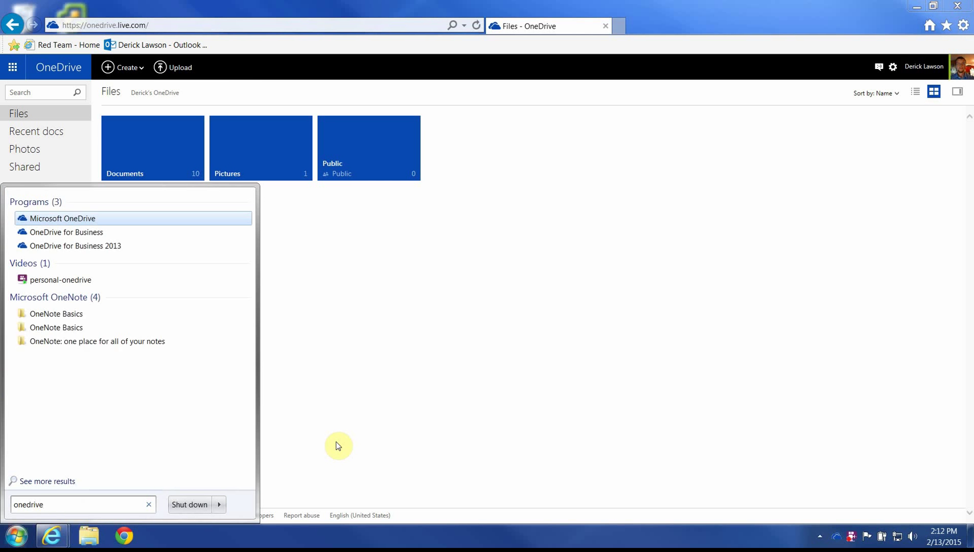
key(Return)
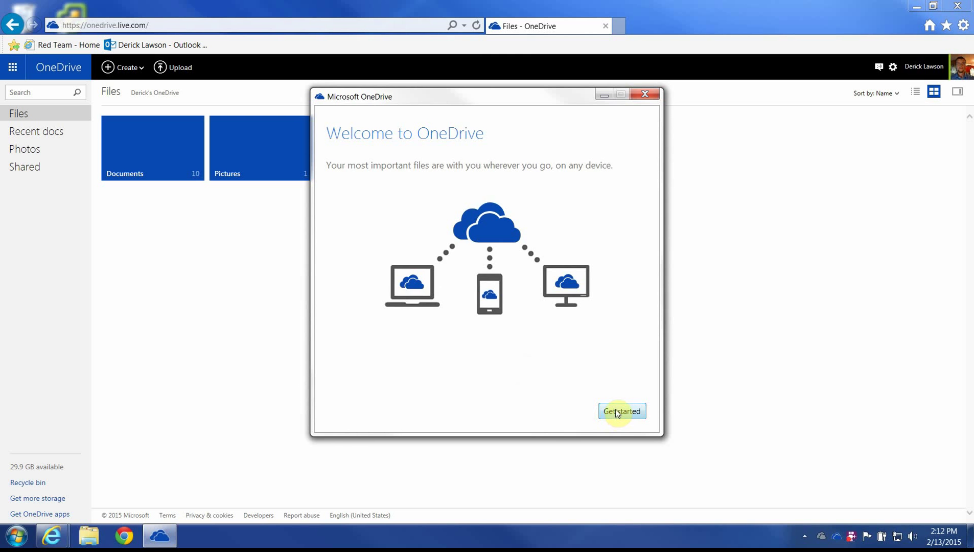
click(622, 412)
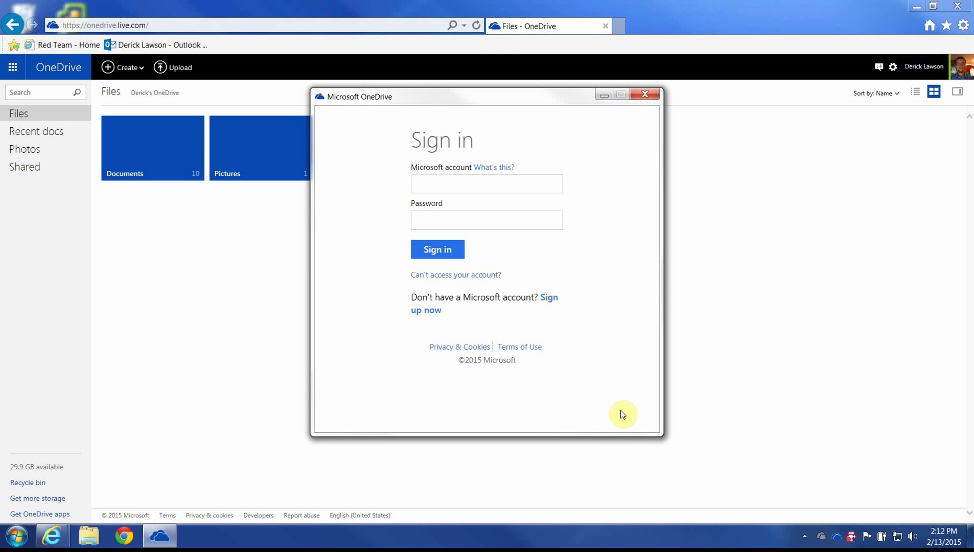
Step: Enter the Microsoft account e-mail address and password and submit them
click(496, 182)
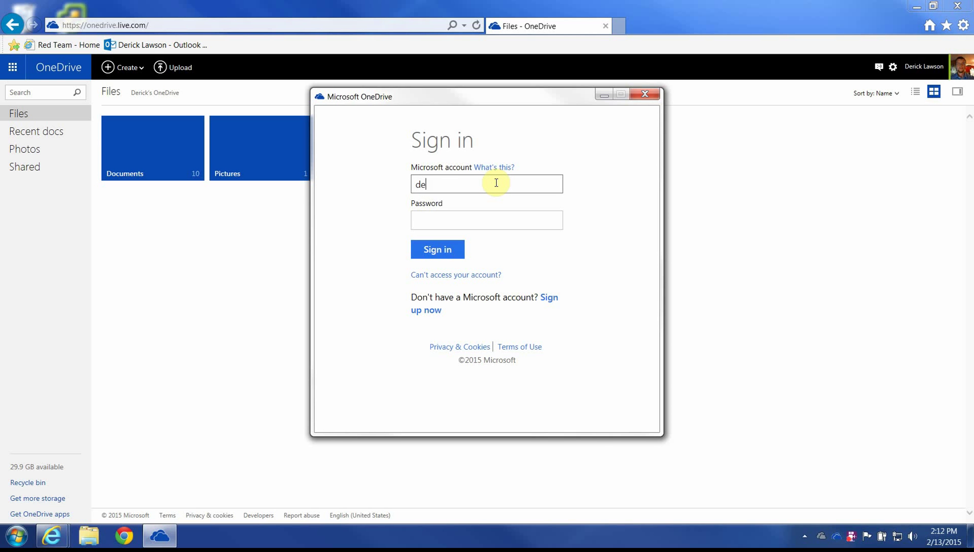
key(Tab)
text(*********)
key(Tab)
key(Return)
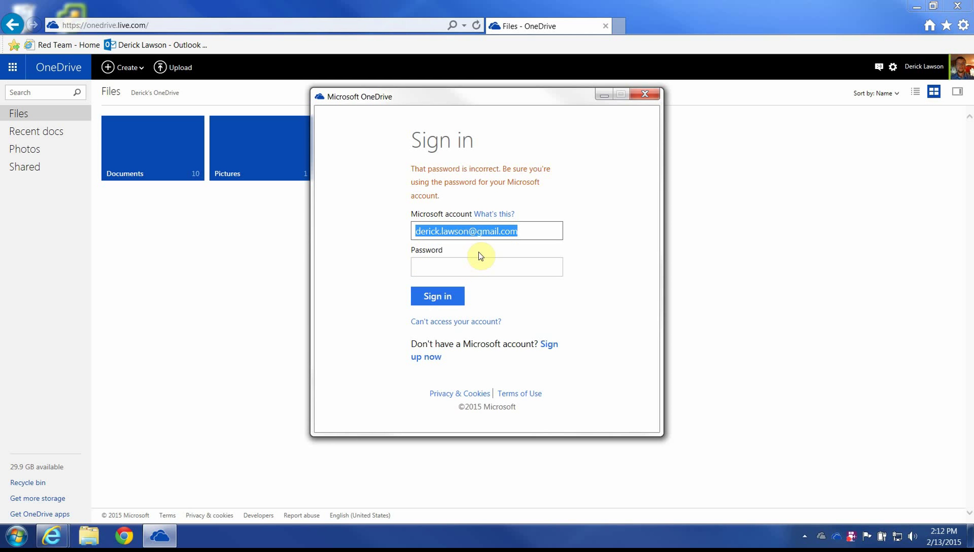
Step: Correct the account address domain to outlook.com, re-enter the password, and sign in
click(471, 231)
drag(471, 231, 660, 201)
text(outlook.com)
key(Tab)
key(Caps_Lock)
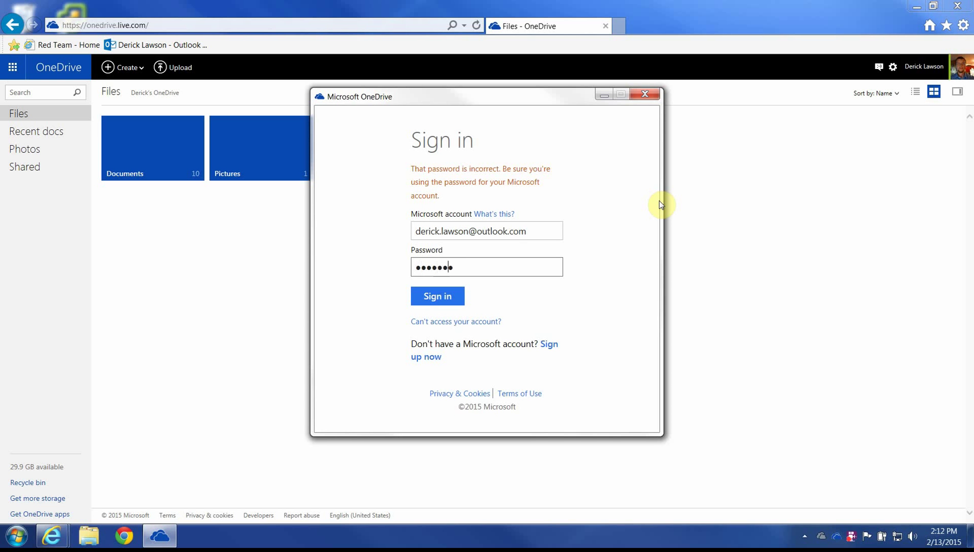
text(••)
key(Return)
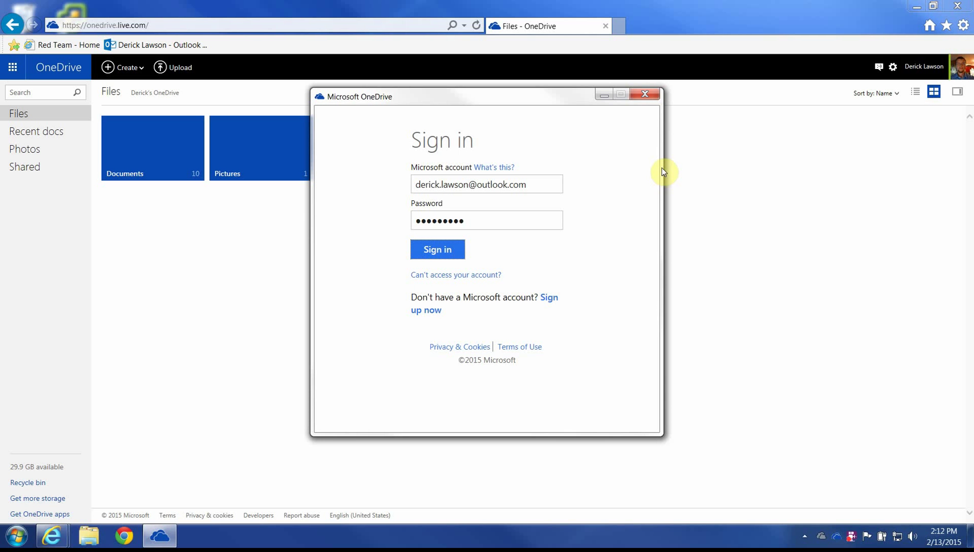
click(447, 256)
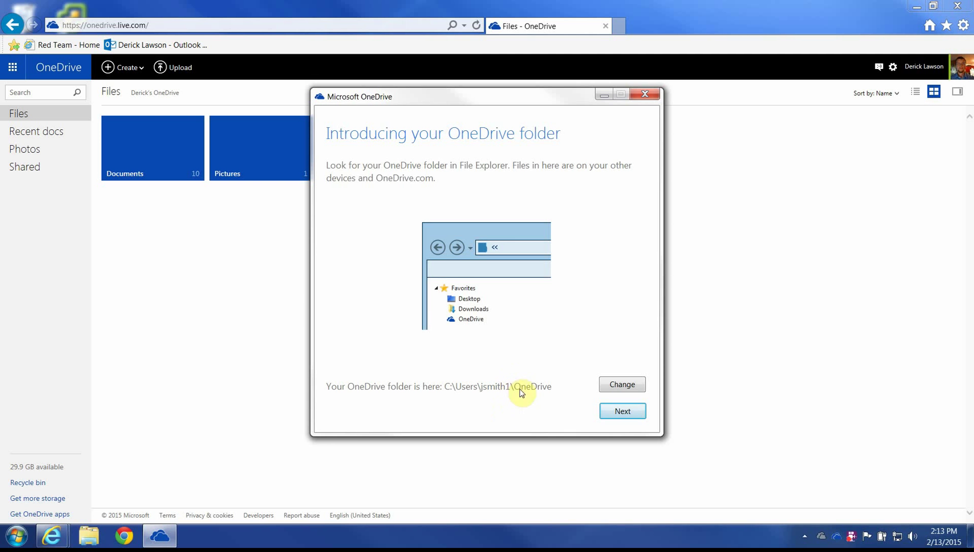
Step: Accept the default OneDrive folder, sync all files and folders, and dismiss the firewall prompt
click(622, 412)
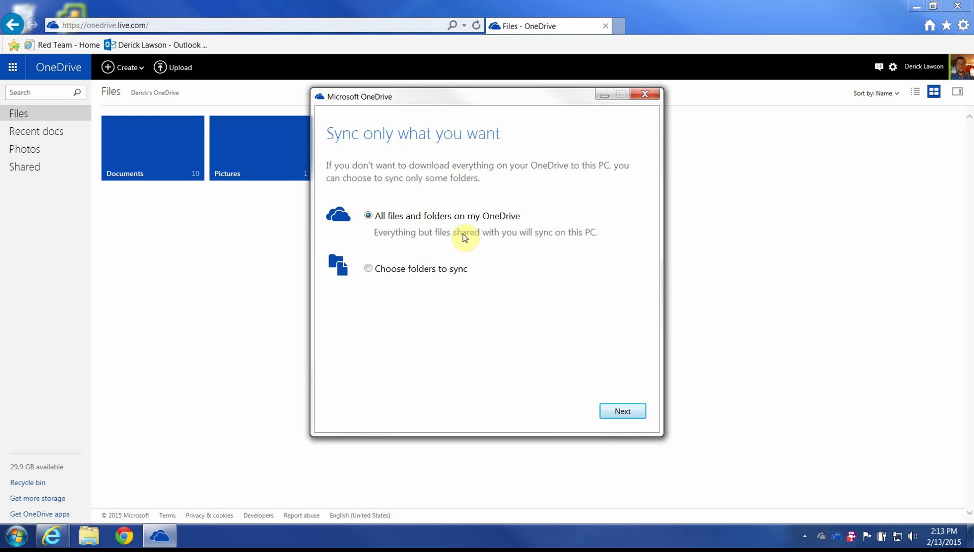
click(616, 409)
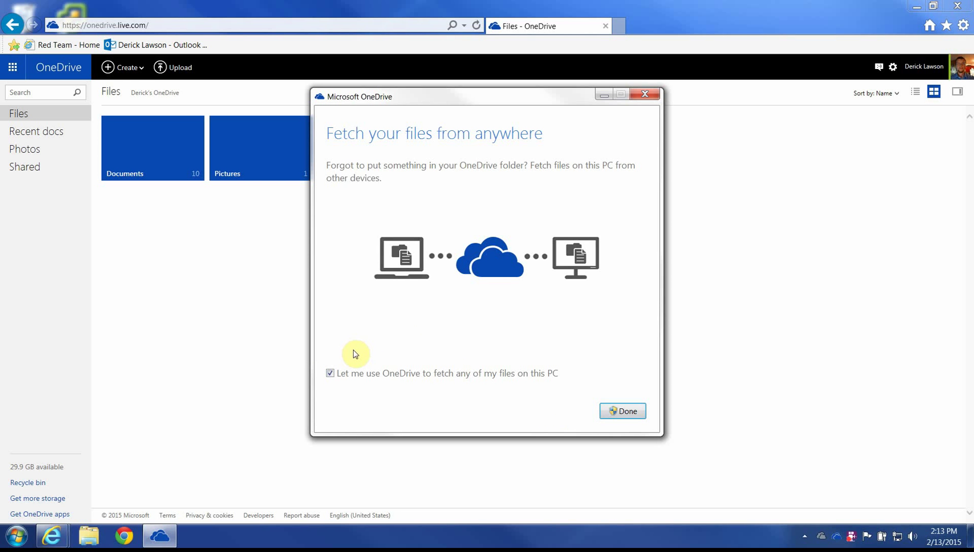
click(623, 412)
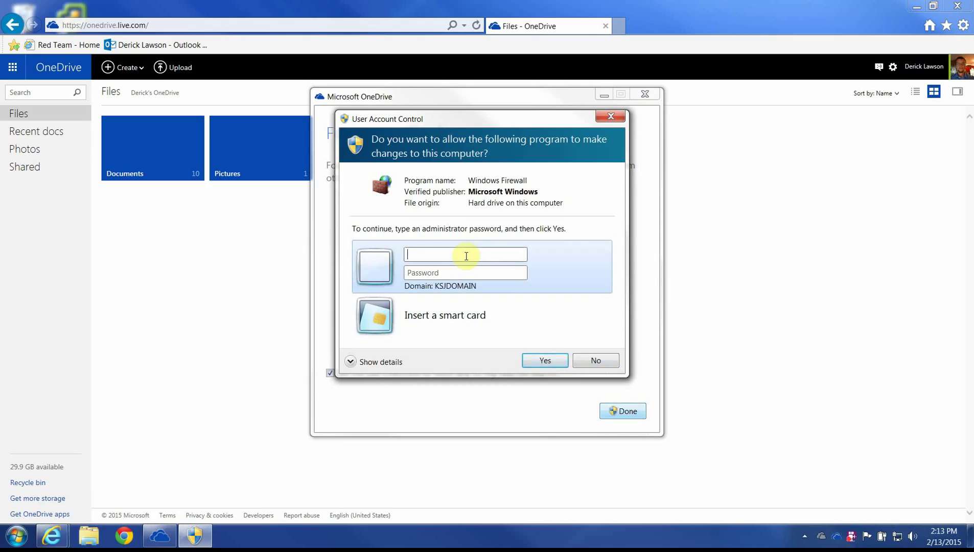
key(Escape)
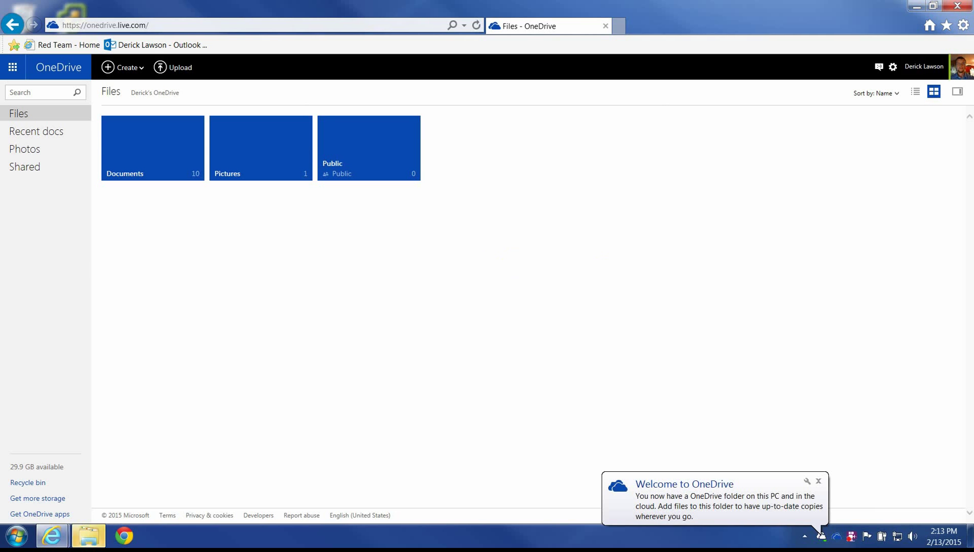
Step: Maximize the OneDrive folder window and open its Documents folder
drag(688, 219, 398, 1)
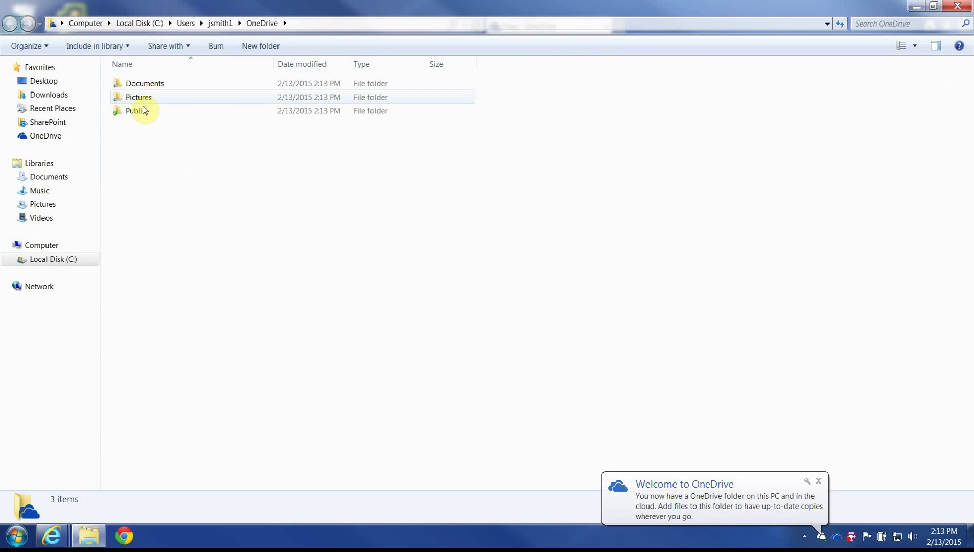
click(116, 99)
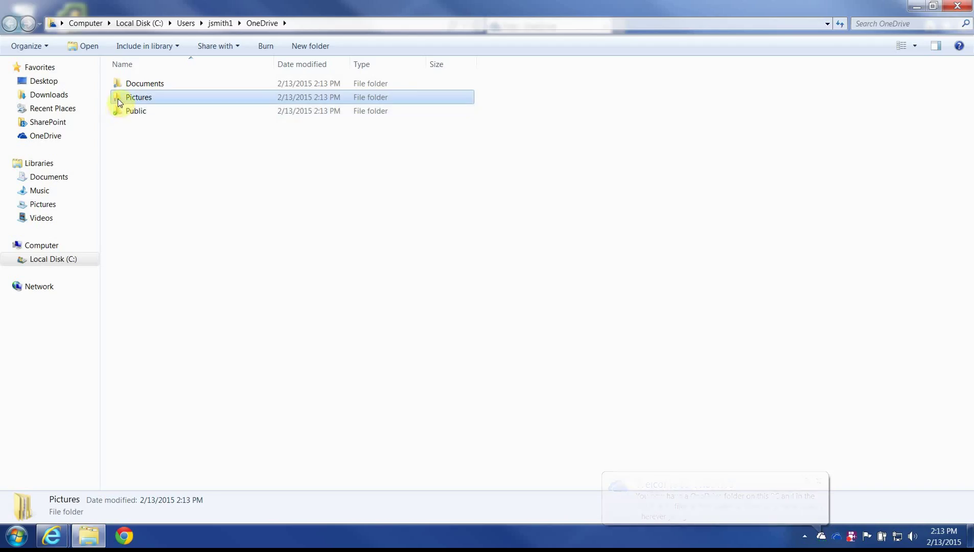
click(117, 110)
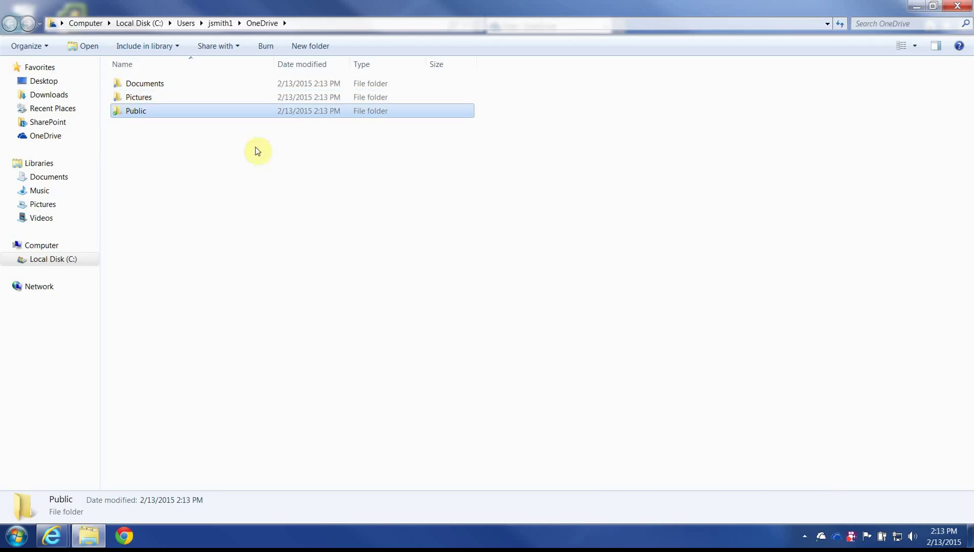
key(Up)
key(Up)
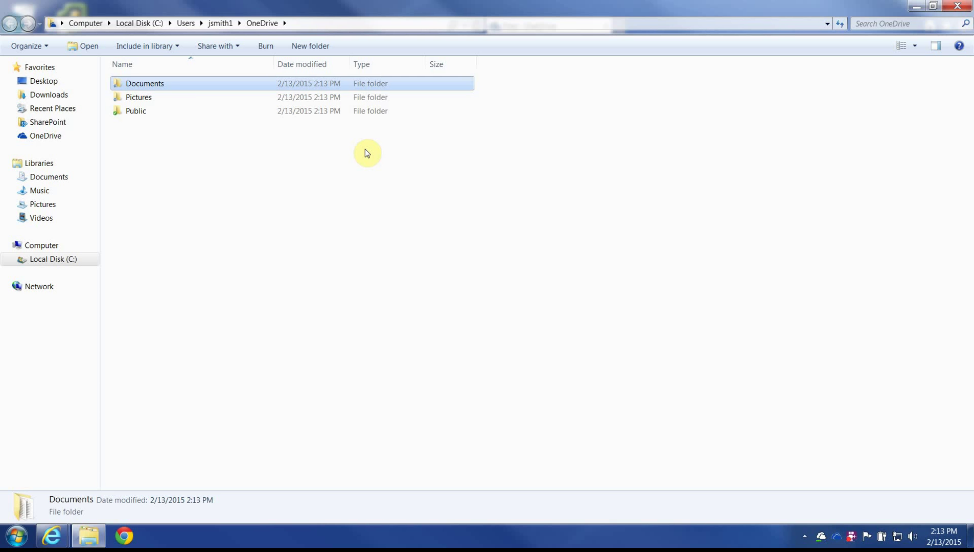
click(365, 150)
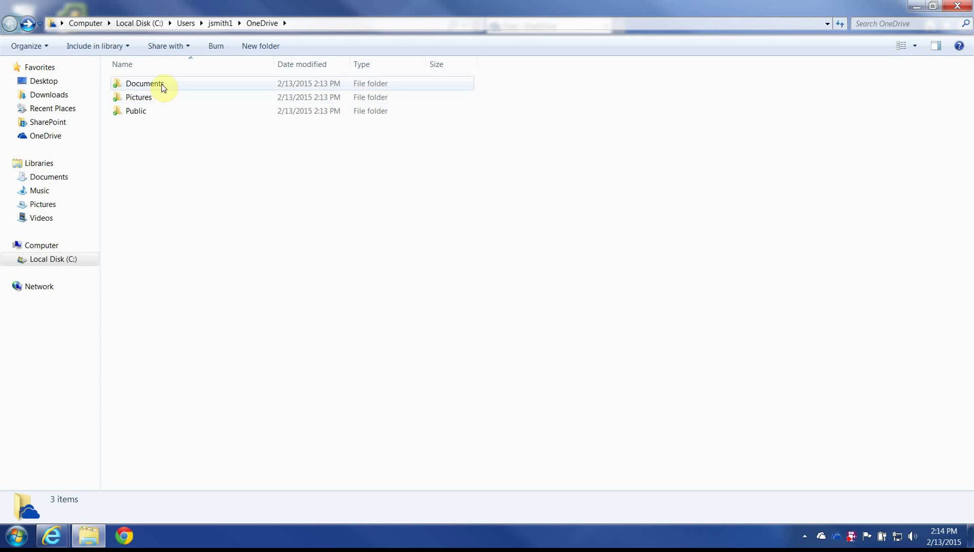
click(38, 137)
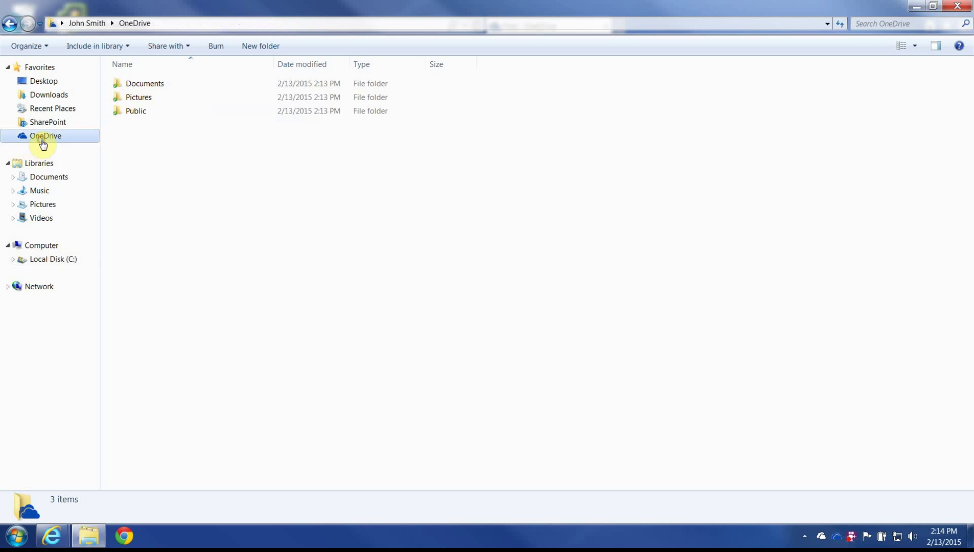
double_click(135, 84)
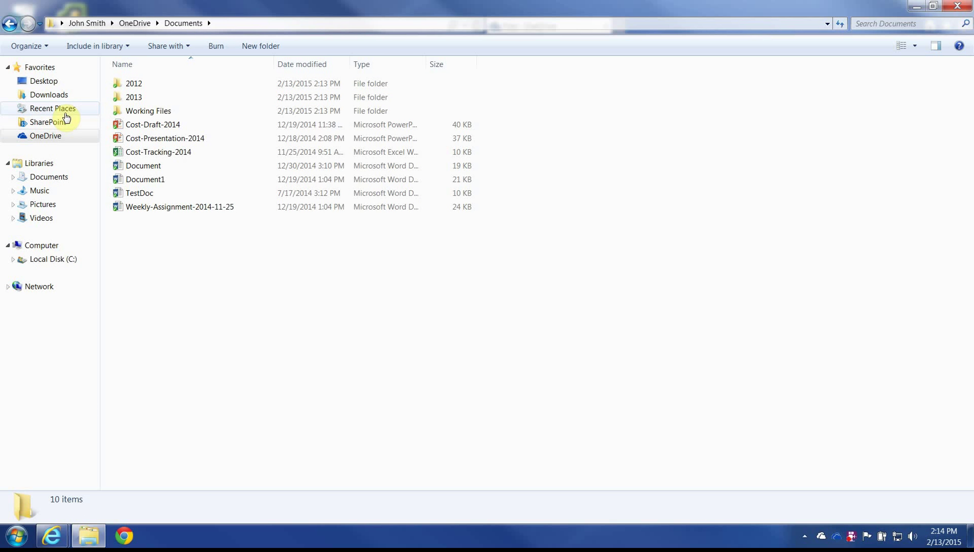
Step: Create a new Word document named test-2015-02-13 there and open it
right_click(197, 236)
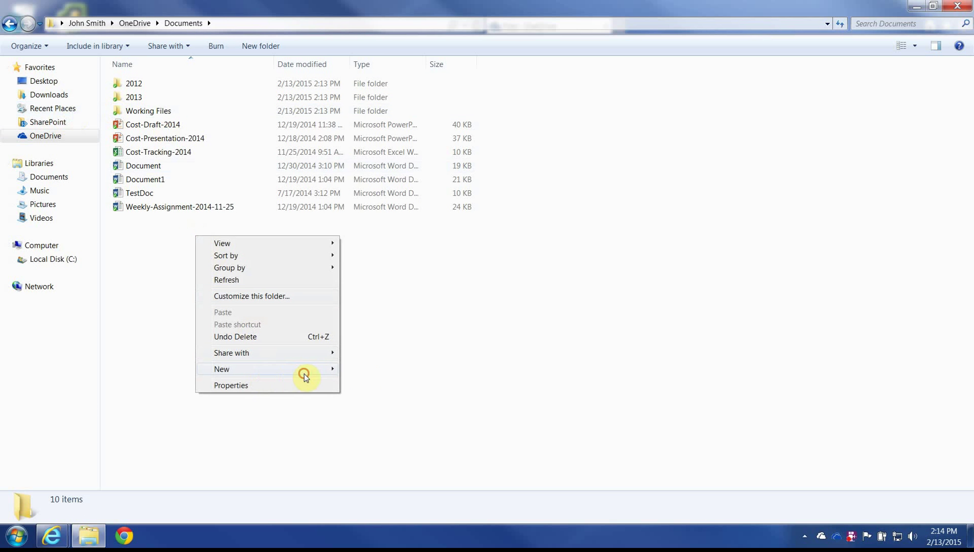
mouse_move(304, 373)
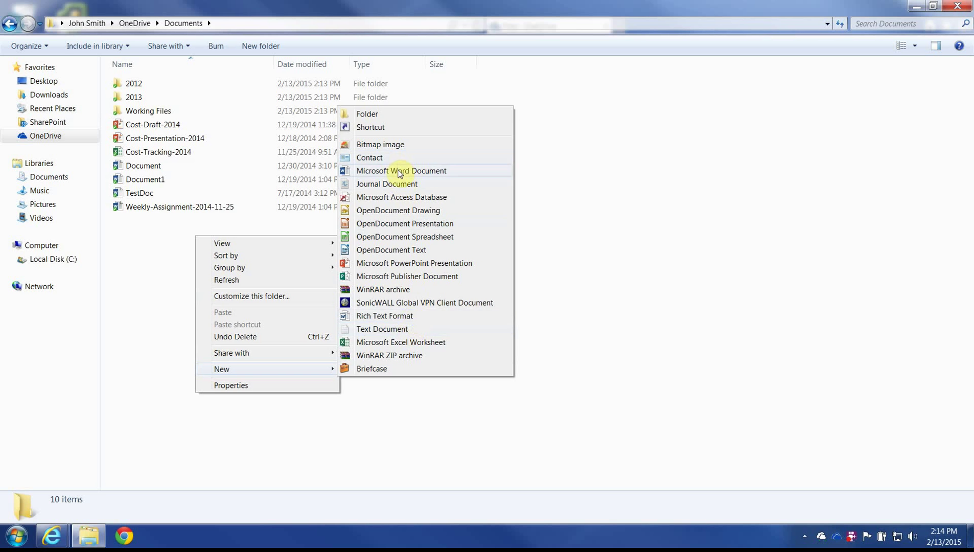
click(402, 172)
text(test-2015-02-13)
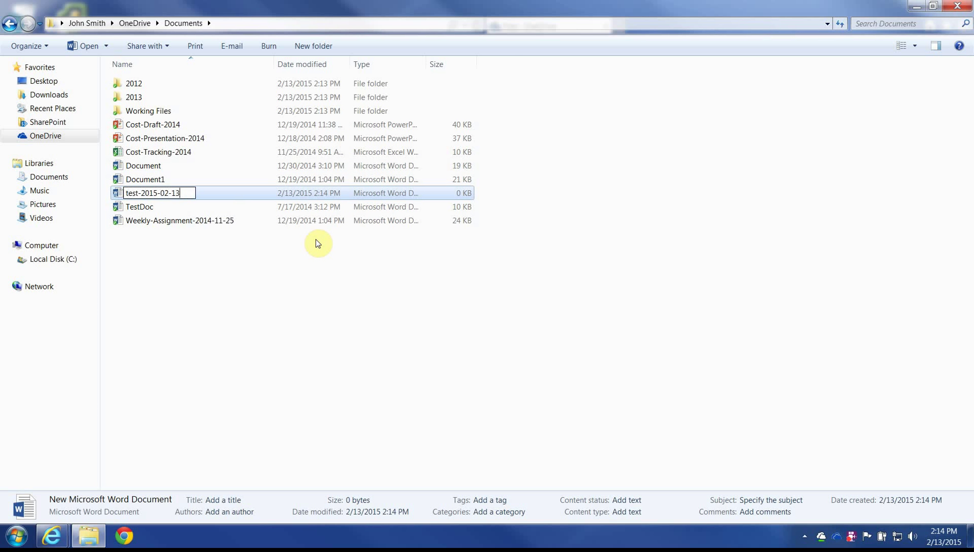
key(Return)
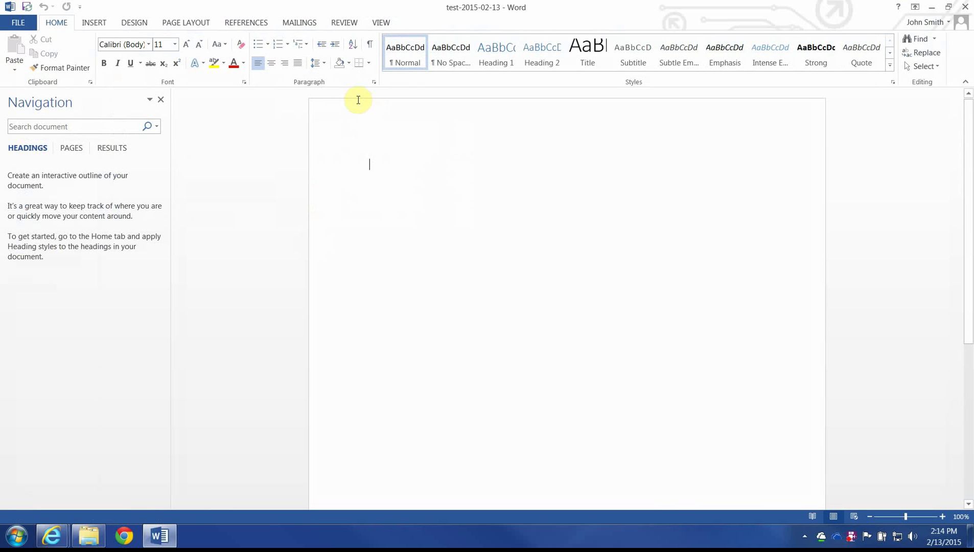
Step: Write 'Using ONEDRIVE' in bold yellow text-effect styling, then close Word
click(194, 67)
click(278, 128)
text(Using)
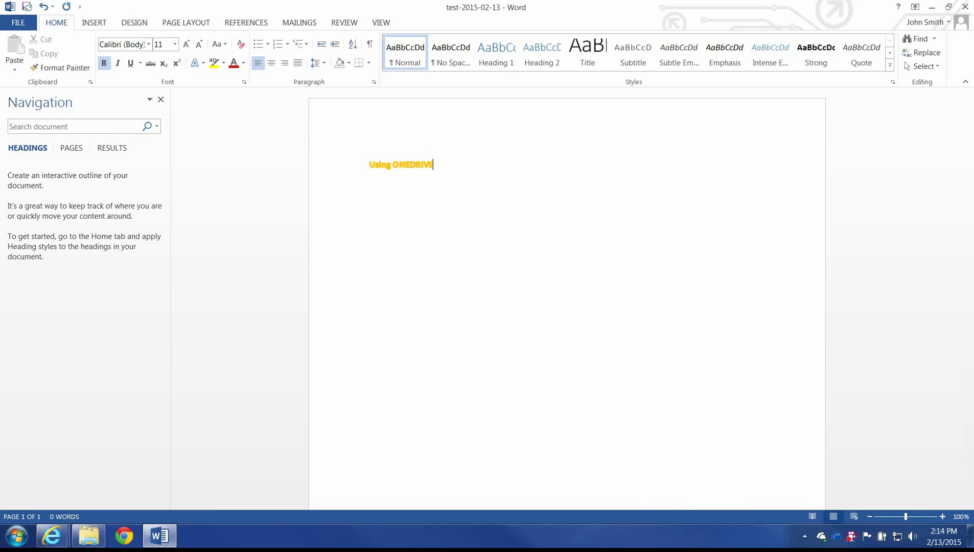
text( ONEDRIVE)
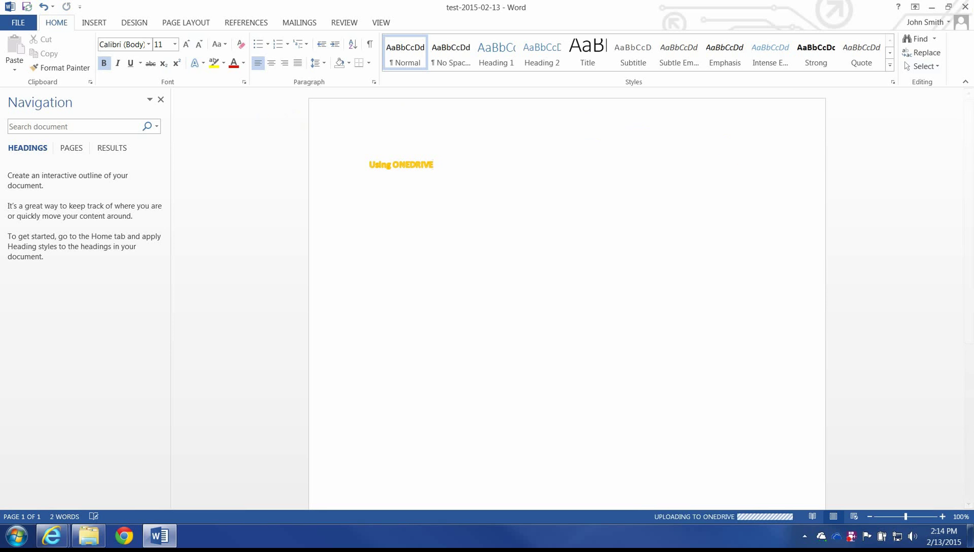
click(967, 11)
click(137, 195)
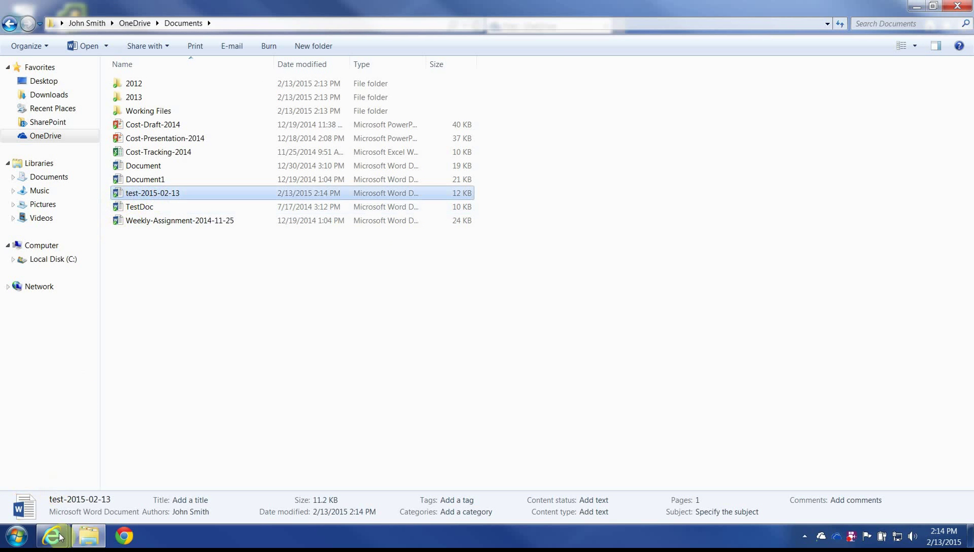
Step: View test-2015-02-13 from OneDrive.com's Documents folder in Word Online, then return to Explorer
click(59, 532)
click(216, 474)
click(161, 151)
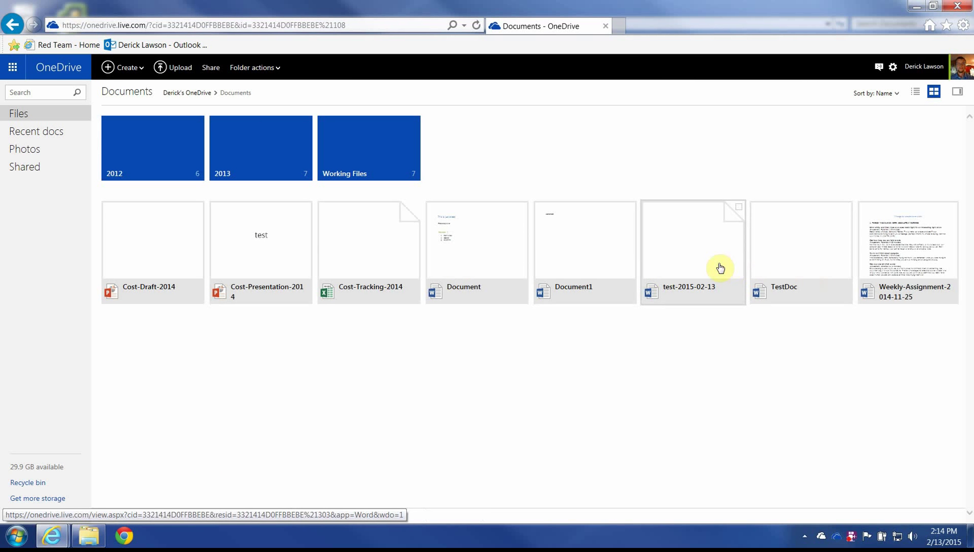
click(685, 255)
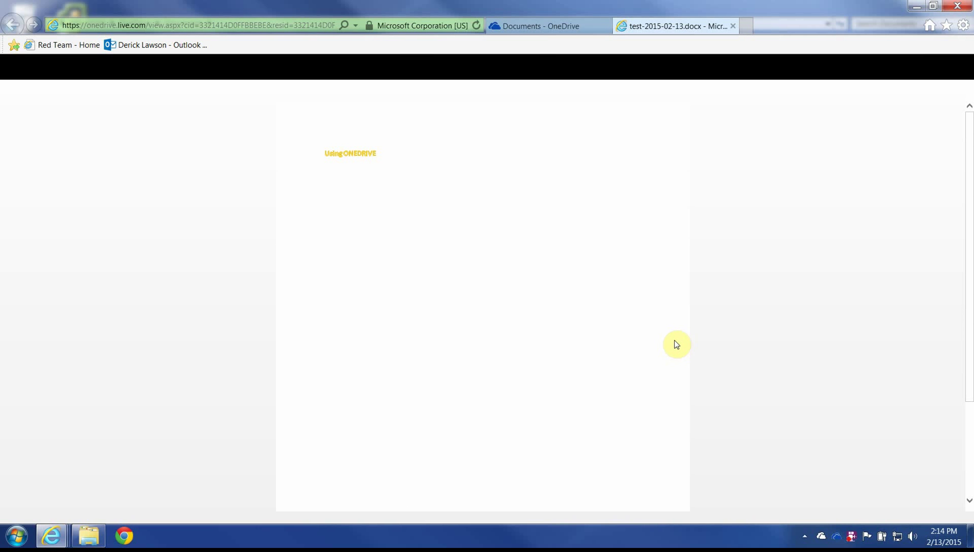
click(62, 85)
click(467, 162)
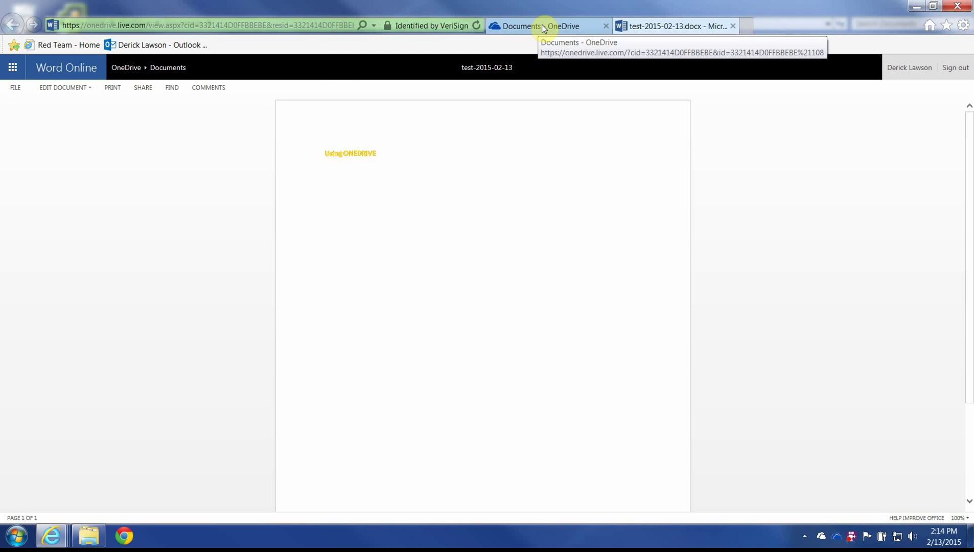
click(90, 535)
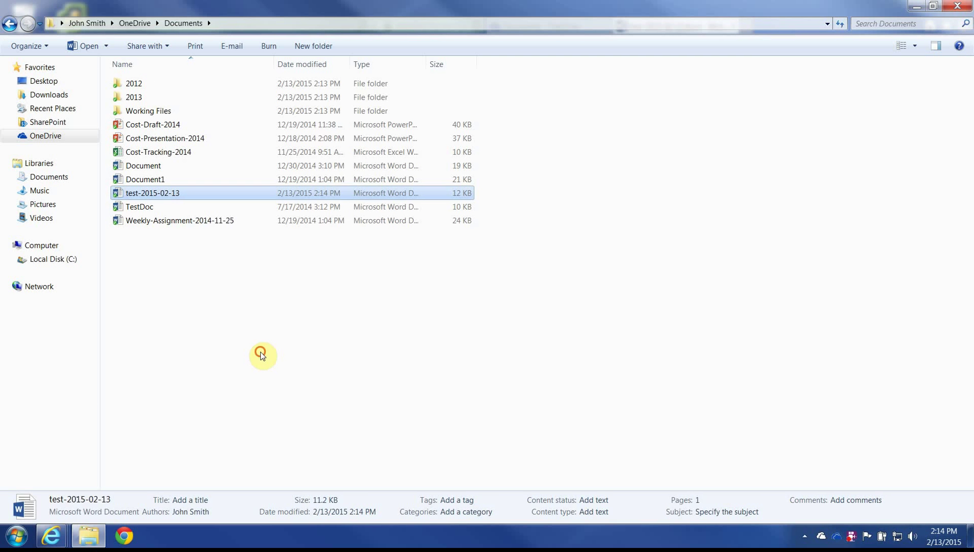
Step: Browse the Downloads, Local Disk (C:), Documents and Desktop locations in Explorer
click(152, 194)
click(188, 265)
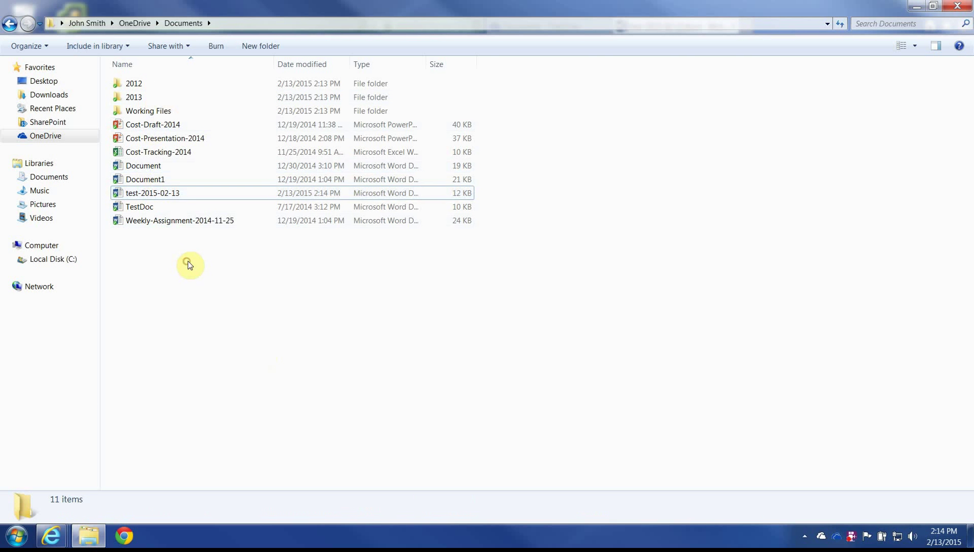
click(170, 196)
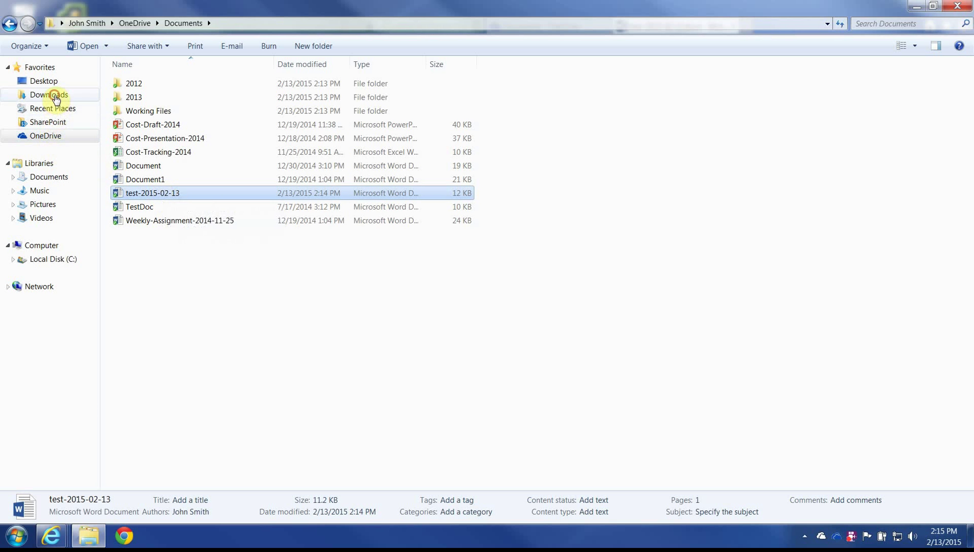
click(58, 95)
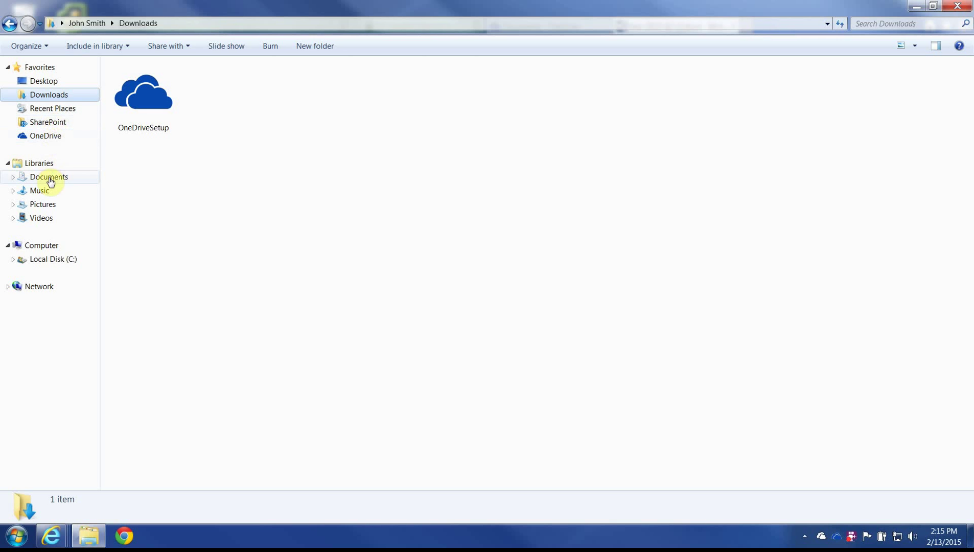
click(52, 260)
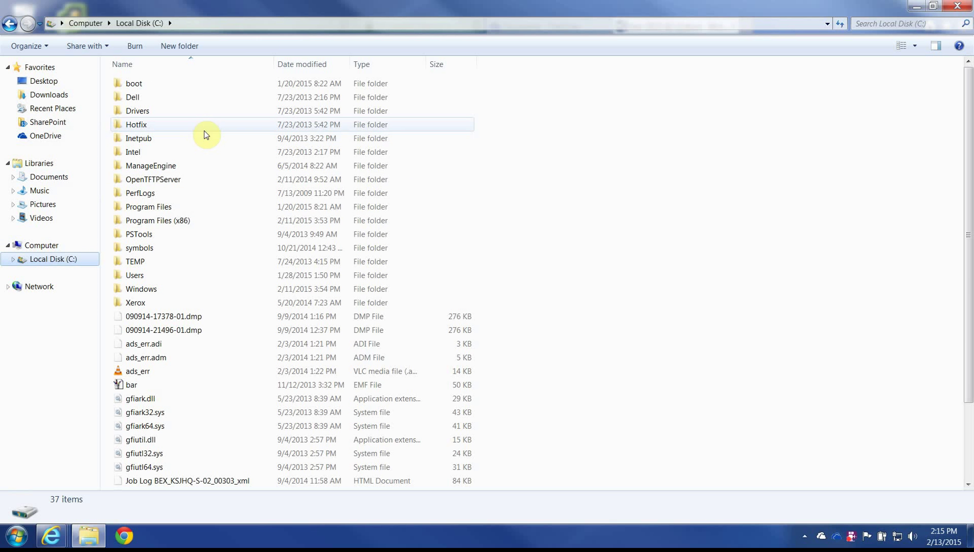
click(11, 30)
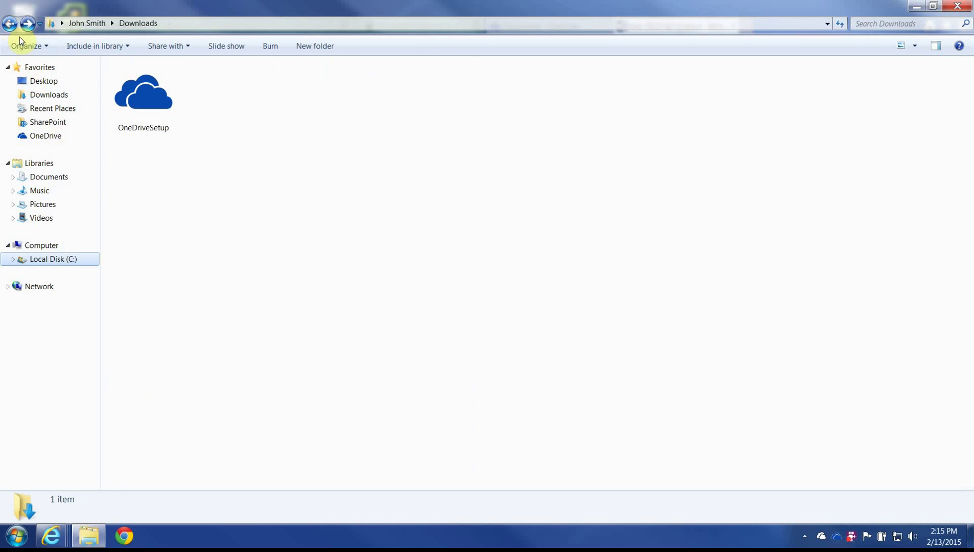
click(51, 176)
click(44, 81)
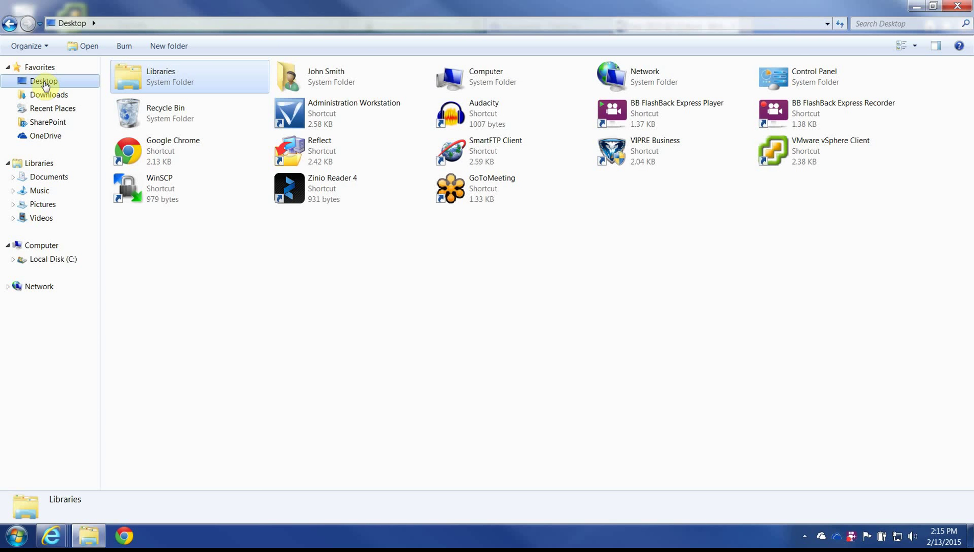
Step: Open Local Disk (C:) > Users and then the user's home folder
click(8, 543)
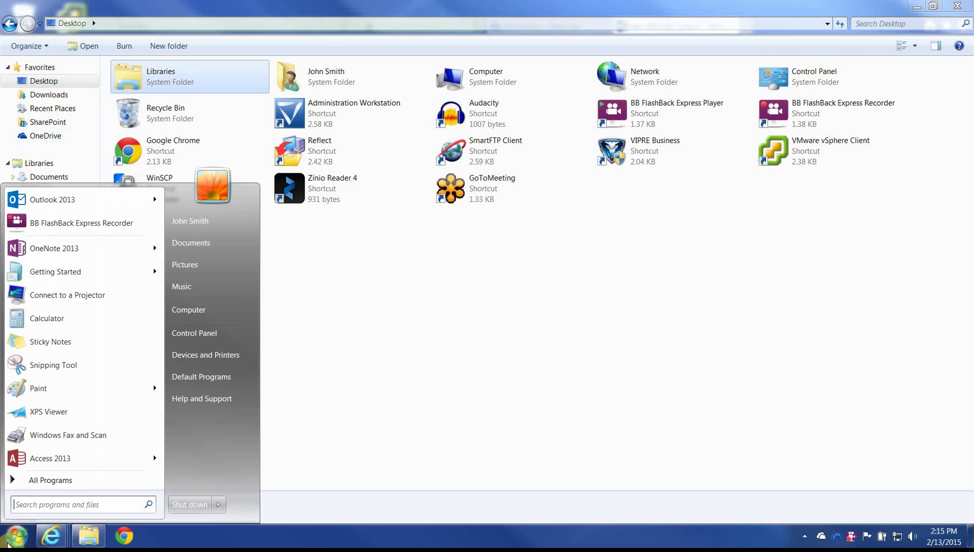
click(389, 293)
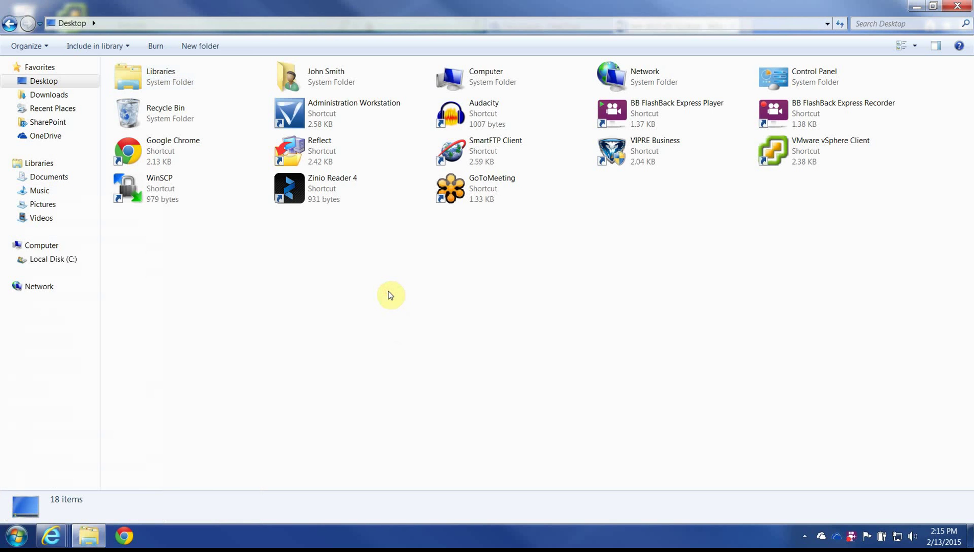
click(53, 259)
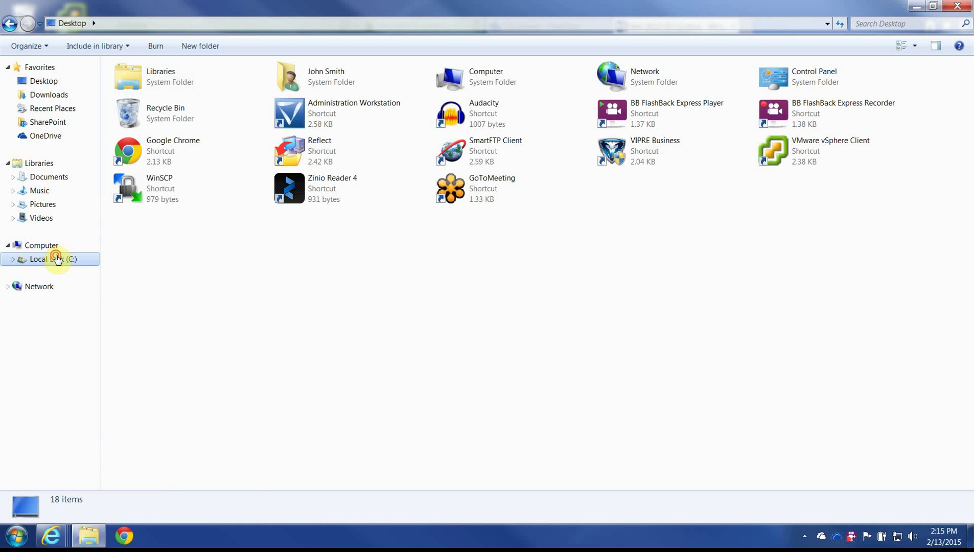
double_click(146, 277)
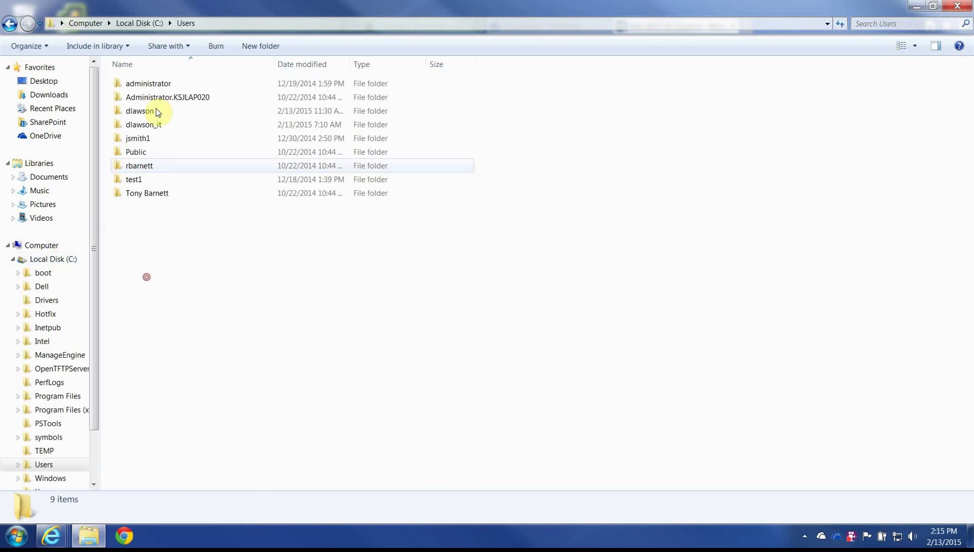
double_click(150, 138)
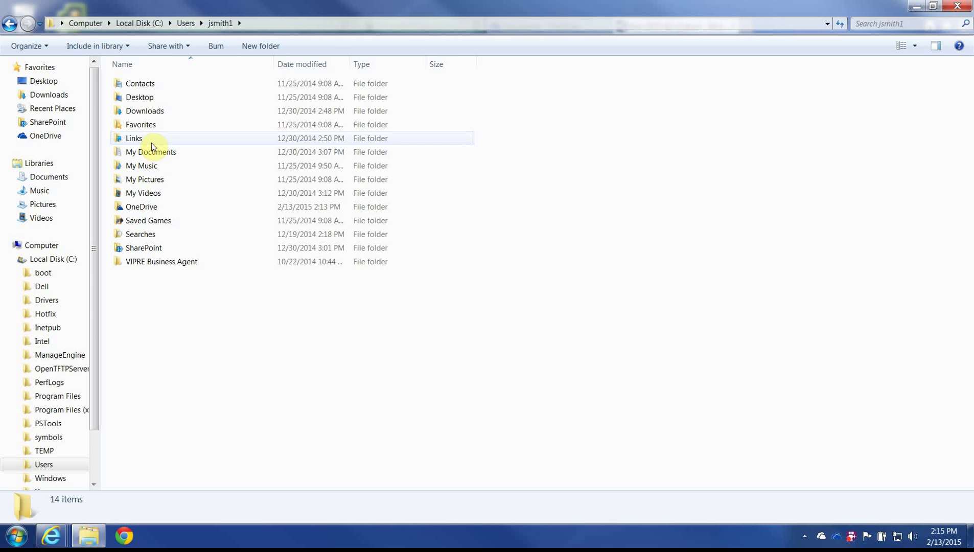
Step: Pick a new folder OneDrive\Desktop as the Desktop folder's location in its Properties
right_click(147, 100)
click(202, 392)
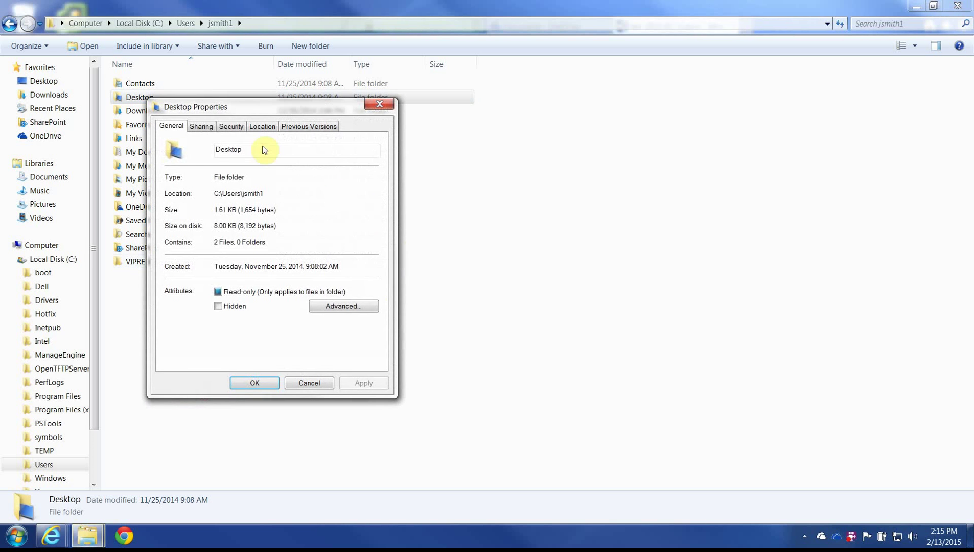
click(262, 126)
click(278, 240)
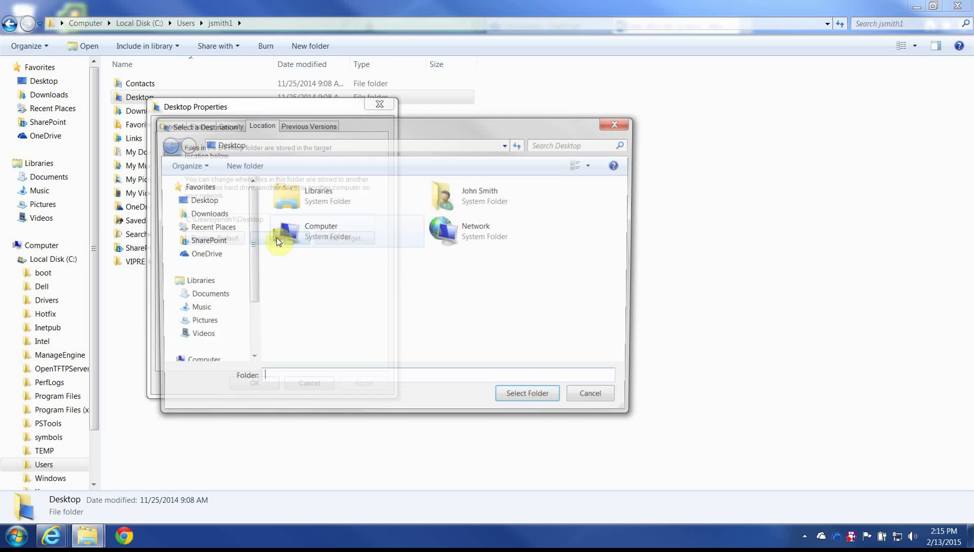
click(200, 254)
click(255, 165)
text(De)
key(Return)
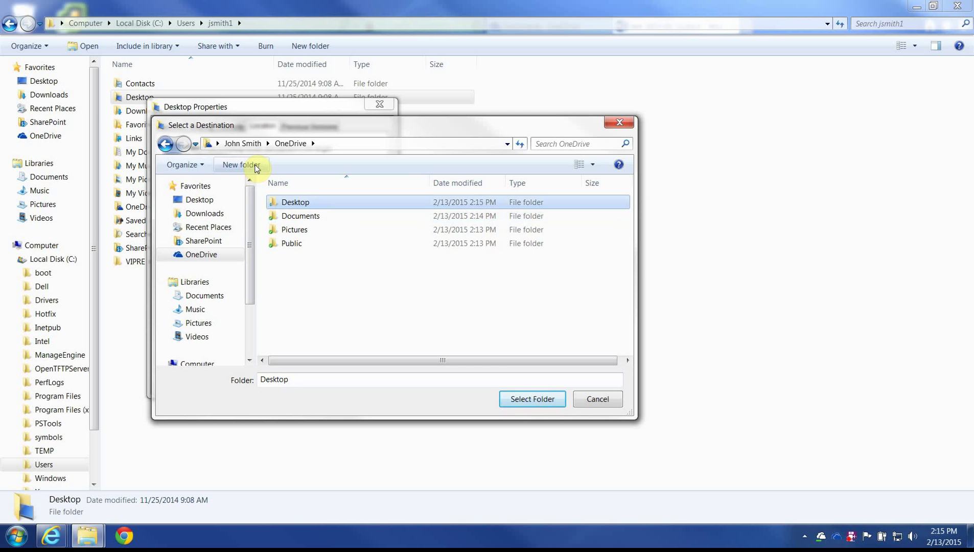
key(Return)
click(535, 398)
Step: Apply the new Desktop location, move existing files there, and show the desktop
click(258, 383)
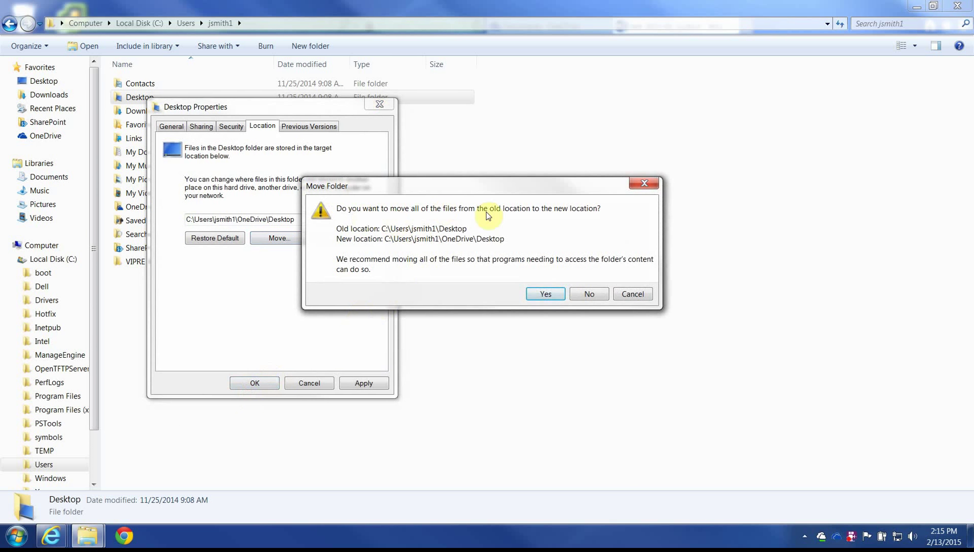
click(542, 294)
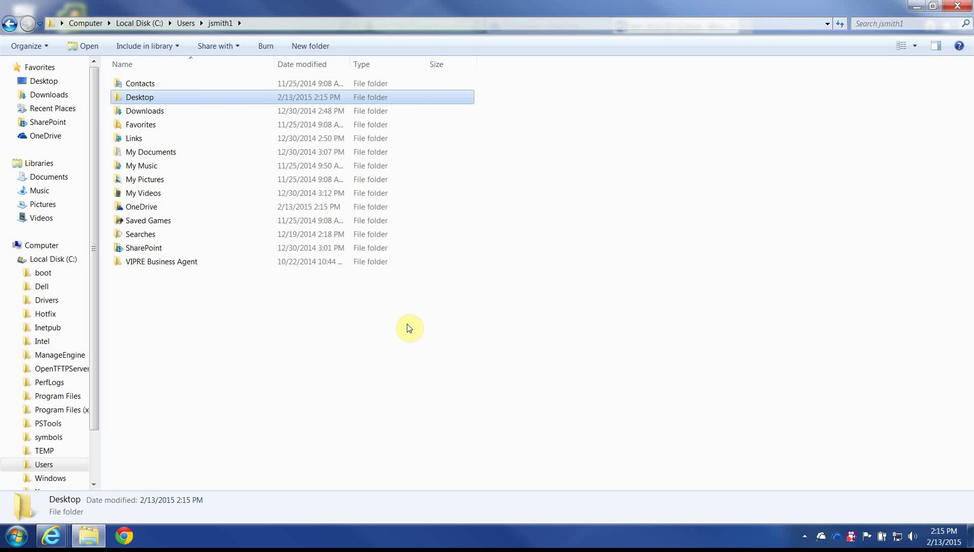
click(134, 97)
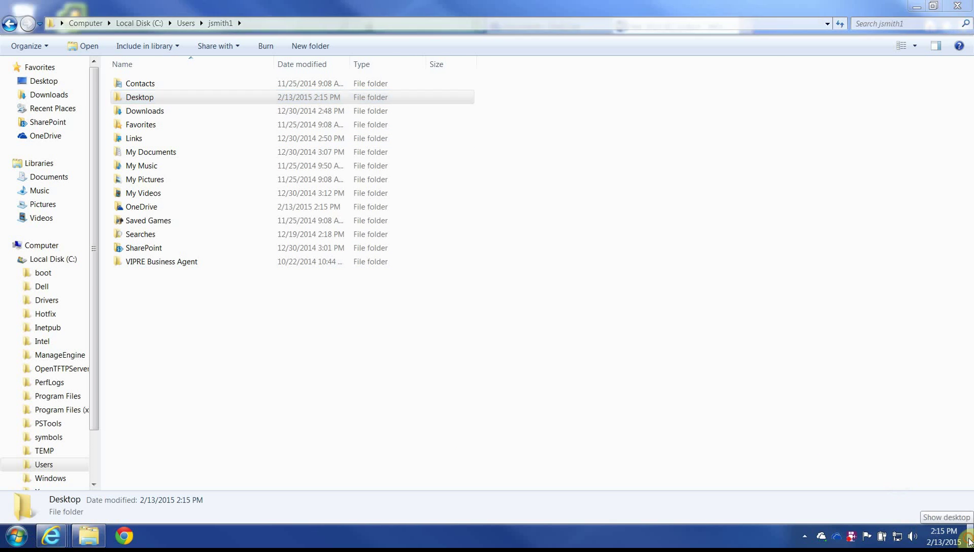
click(968, 545)
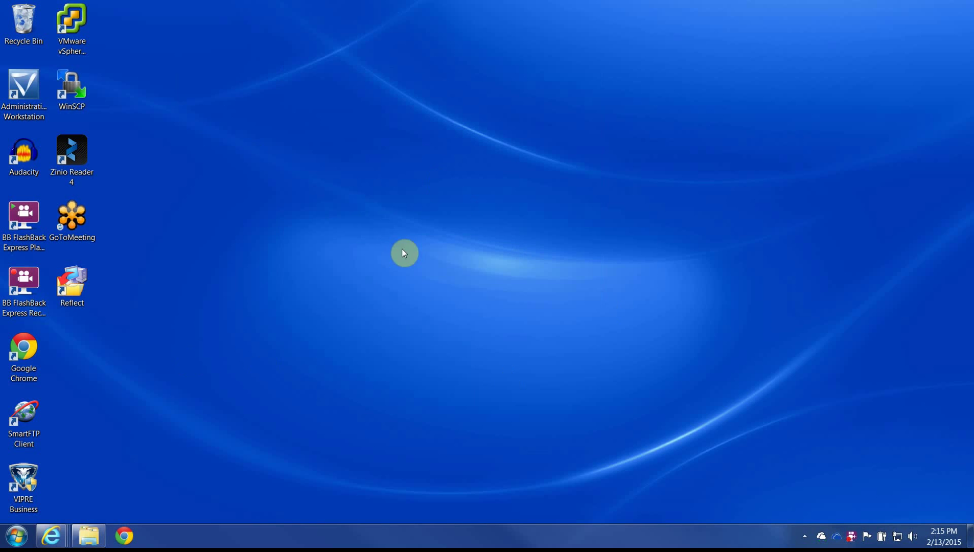
Step: Create a desktop text file named test-2015-02-13-V2 and open it in Notepad
right_click(137, 387)
mouse_move(258, 332)
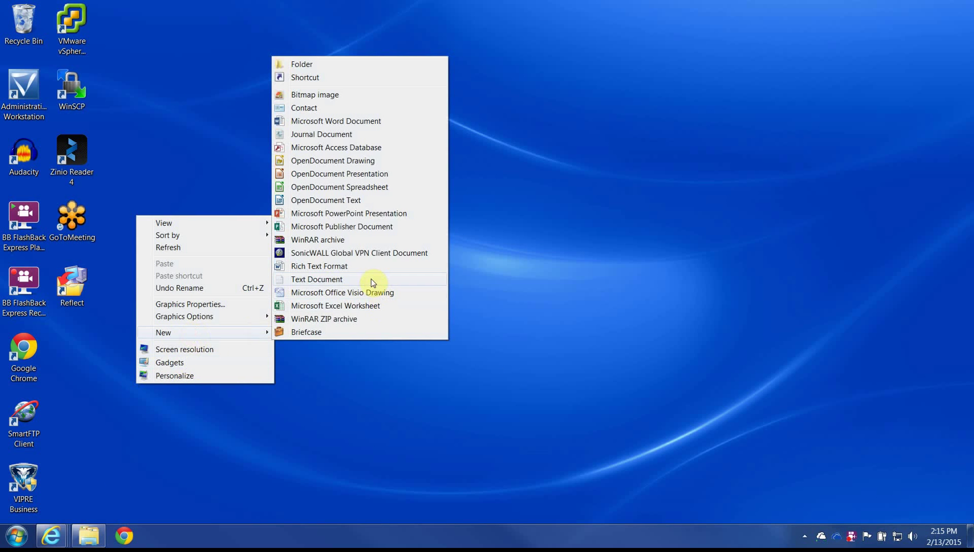
click(371, 279)
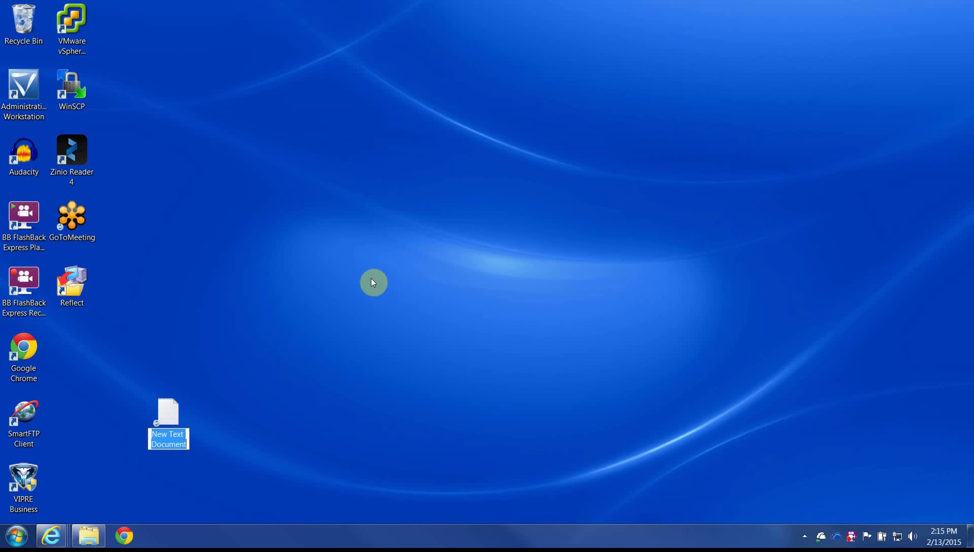
text(test-201)
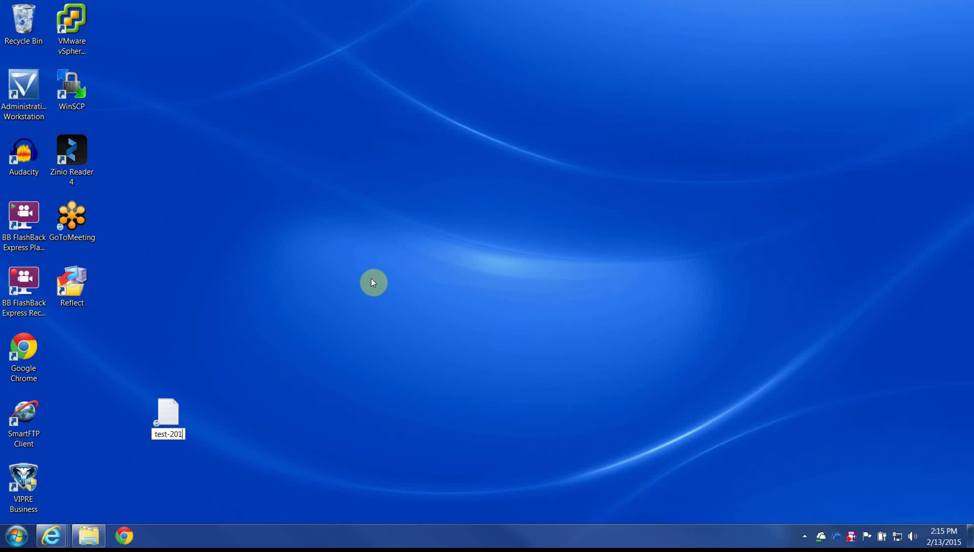
text(5-02-0)
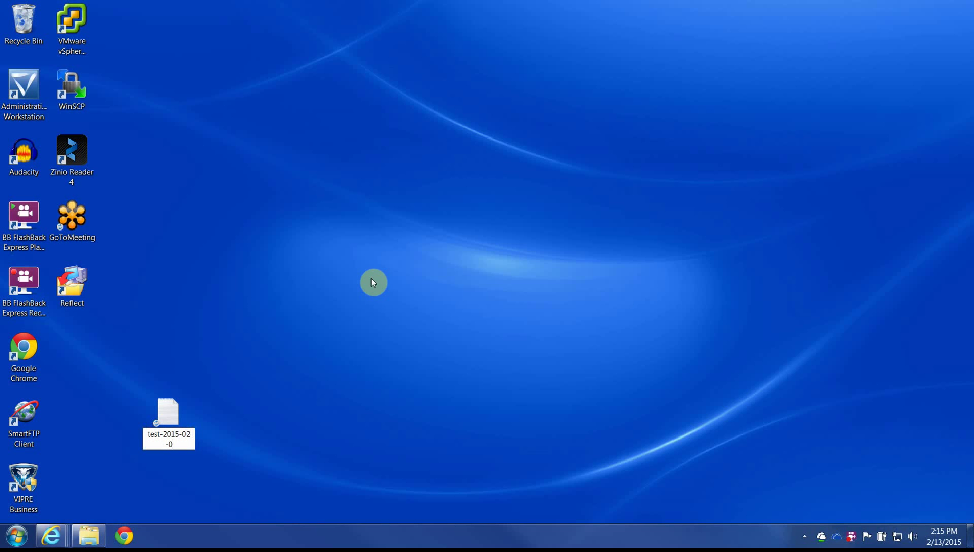
text(3-V2)
key(Return)
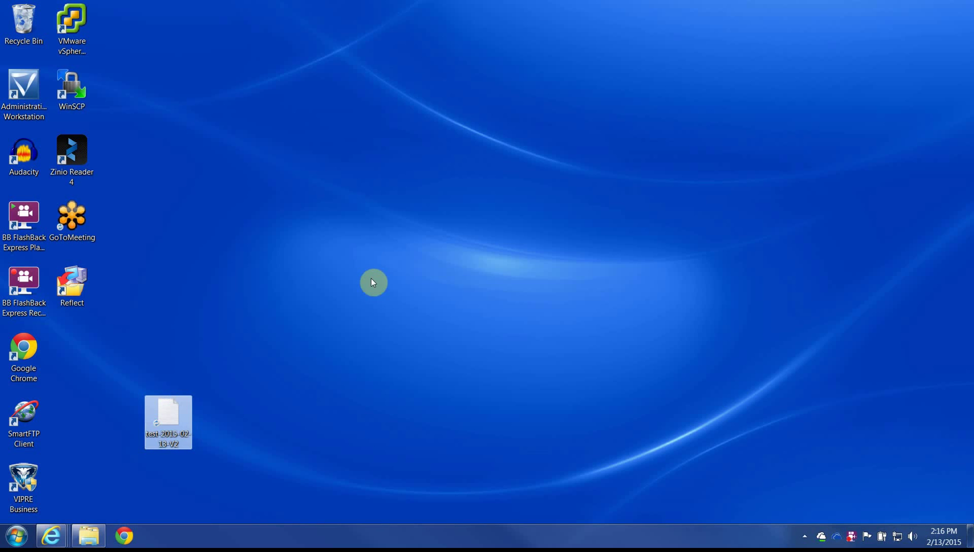
key(Return)
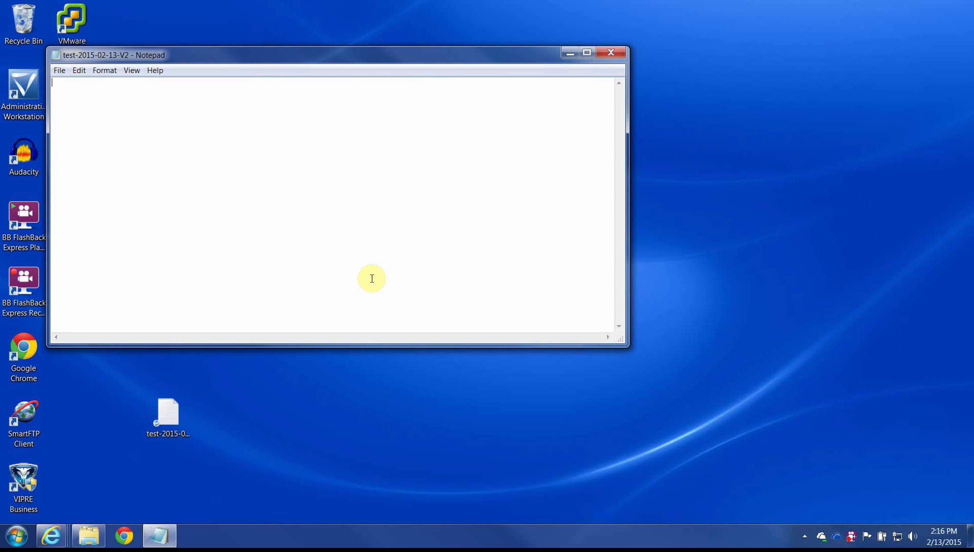
Step: Save the line 'this is a test', place the file beside Google Chrome, and refresh the desktop
text(this)
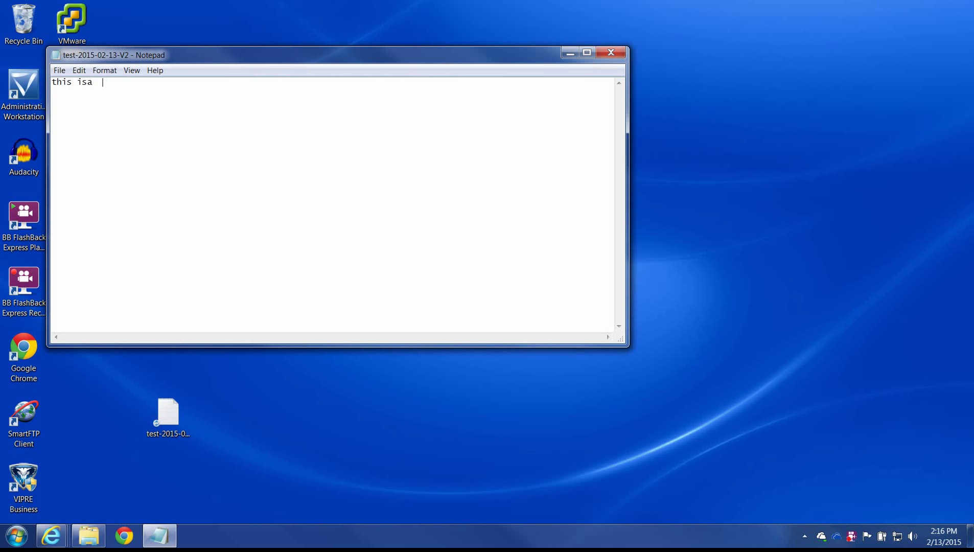
text( is a test)
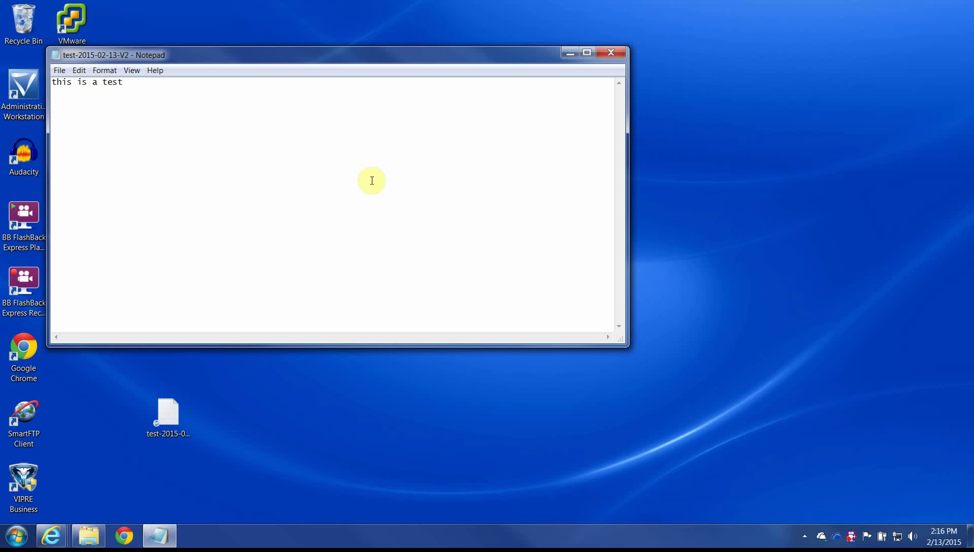
click(611, 52)
drag(185, 405, 79, 337)
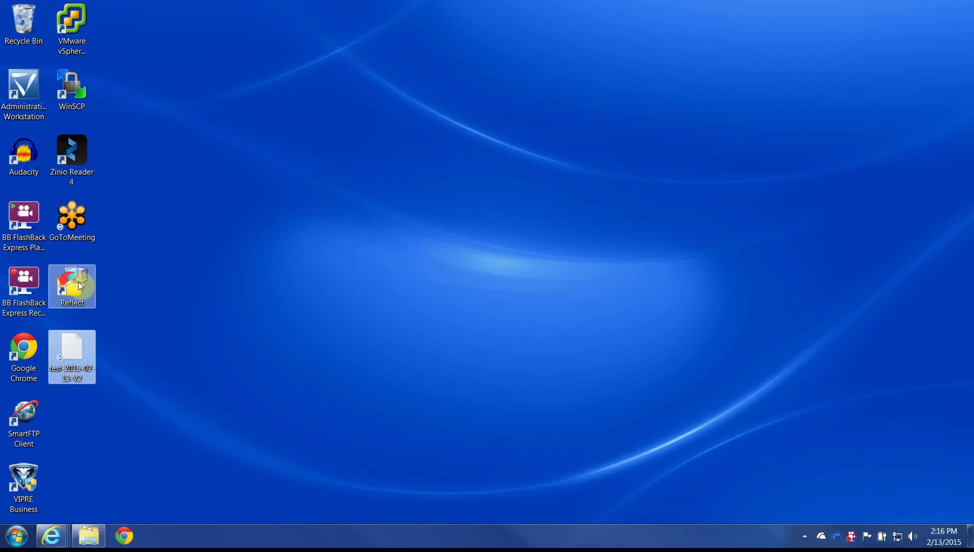
right_click(127, 323)
click(152, 359)
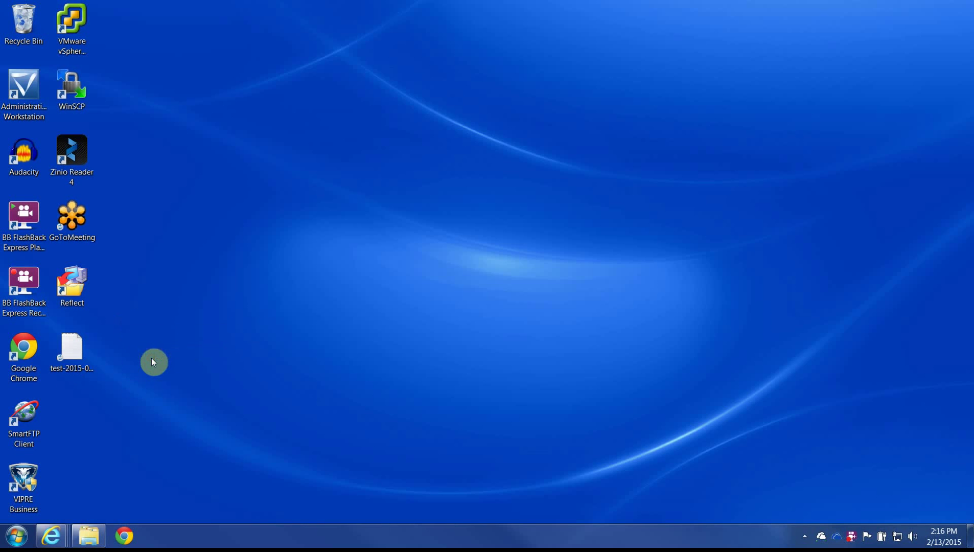
Step: Return the browser to the top-level OneDrive Files page, closing the duplicate tab
mouse_move(52, 534)
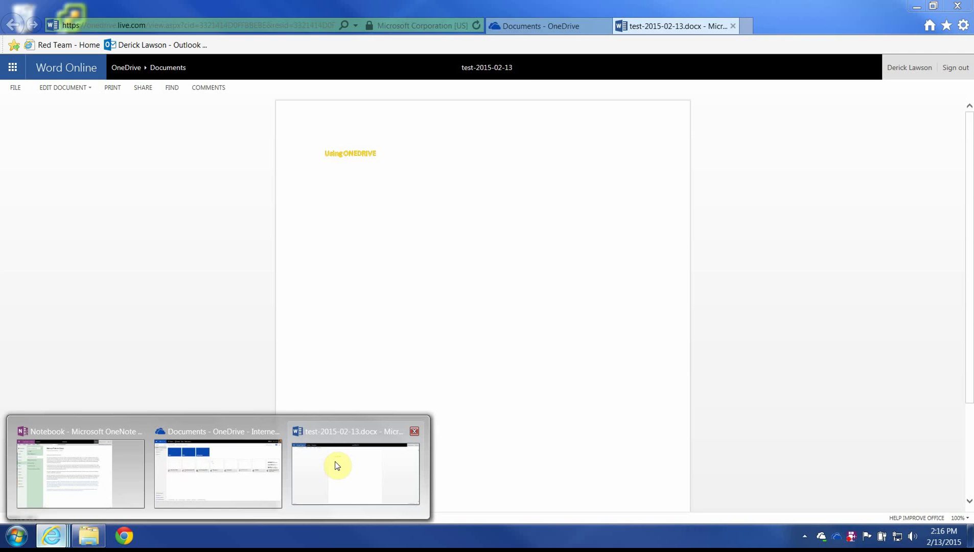
click(335, 463)
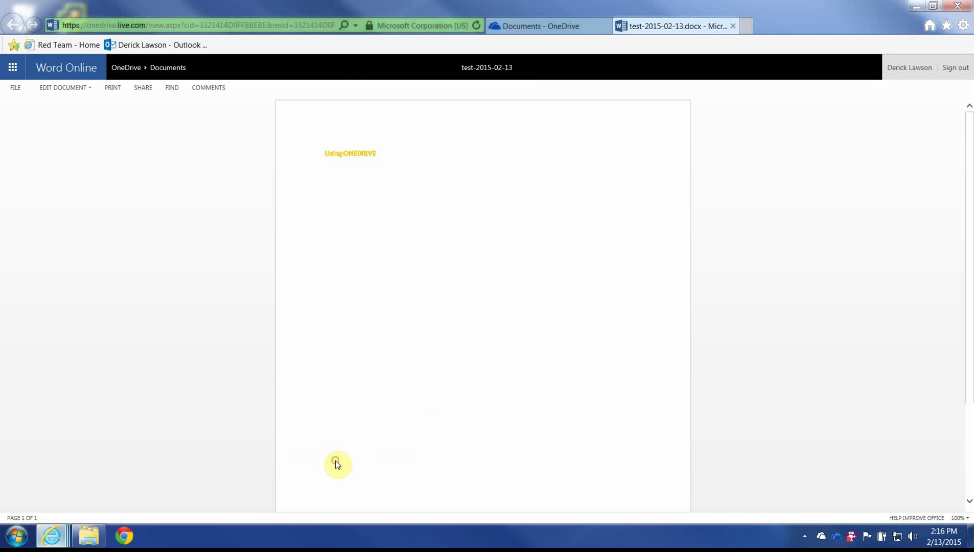
click(132, 72)
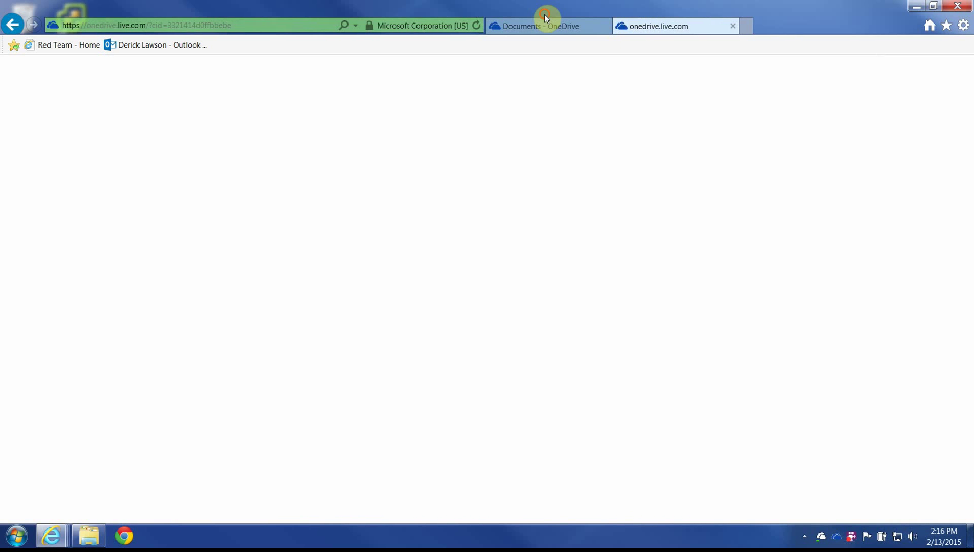
click(582, 27)
click(733, 26)
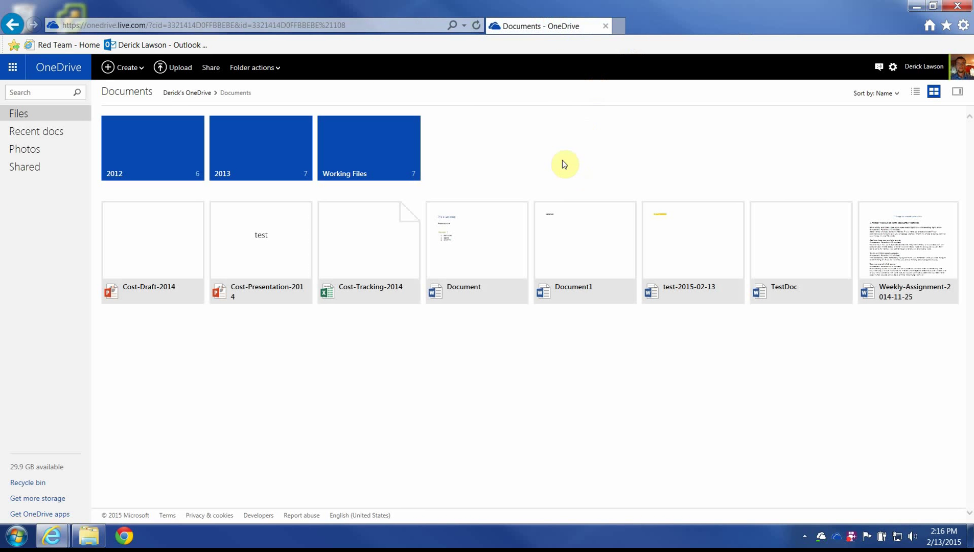
click(30, 114)
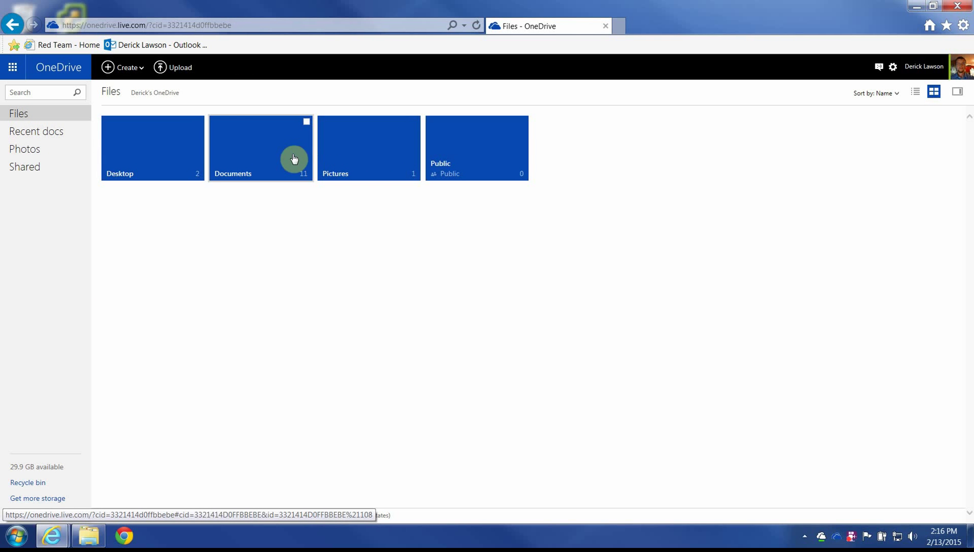
Step: Open the OneDrive.com Desktop folder and dismiss the GoToMeeting.lnk download prompt
click(187, 162)
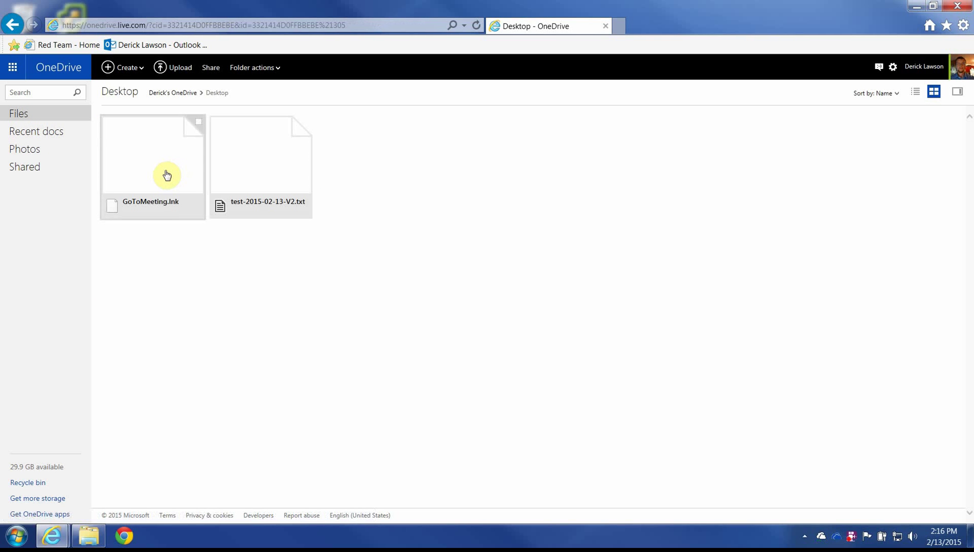
click(201, 174)
click(739, 511)
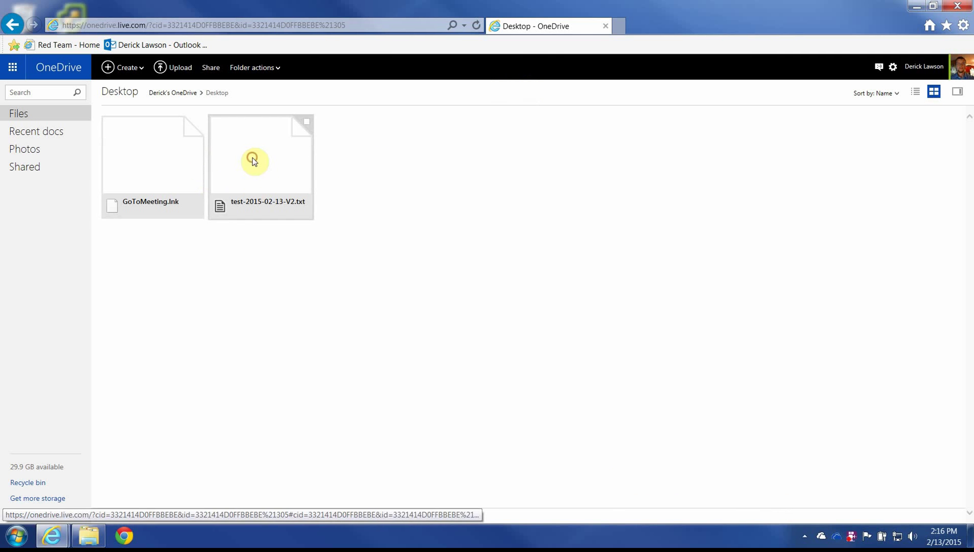
Step: Check that test-2015-02-13-V2.txt reads 'this is a test', then return to the Desktop page
click(253, 159)
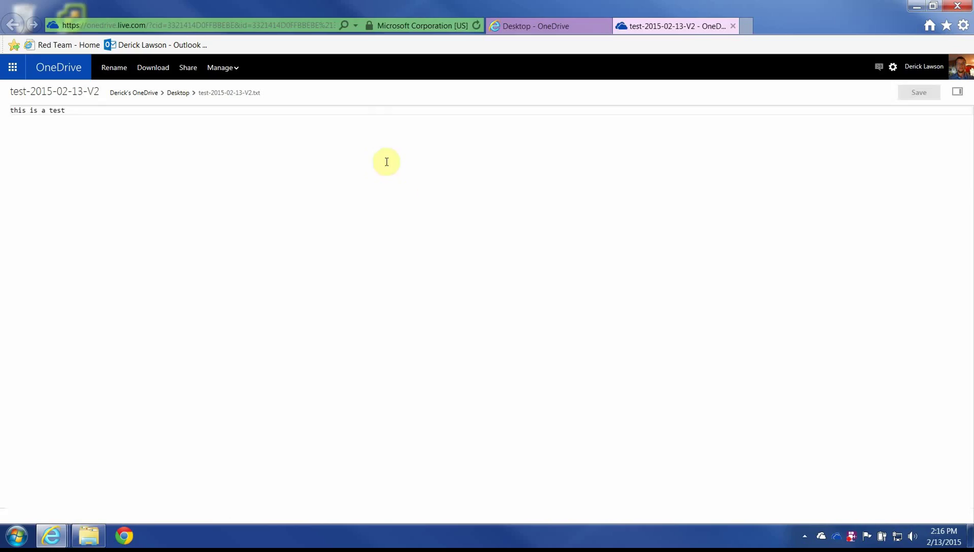
drag(22, 109, 129, 131)
click(102, 128)
drag(16, 107, 133, 159)
click(133, 159)
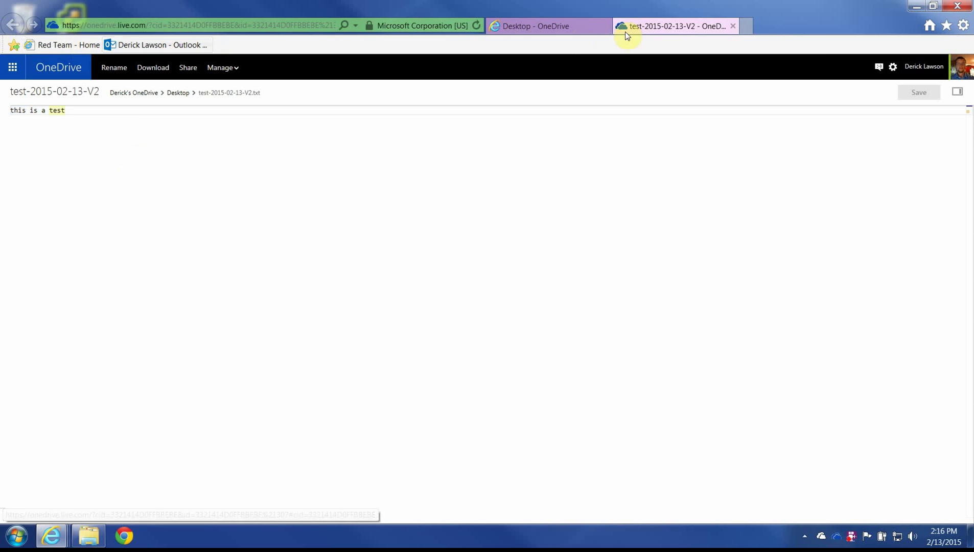
click(558, 26)
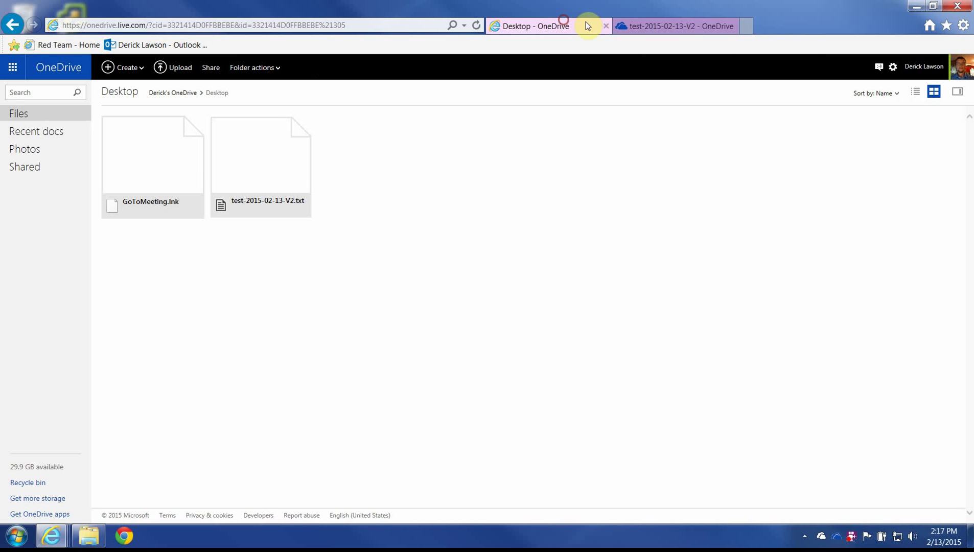
Step: Close the text file's page and browse OneDrive files to the Desktop folder
middle_click(652, 25)
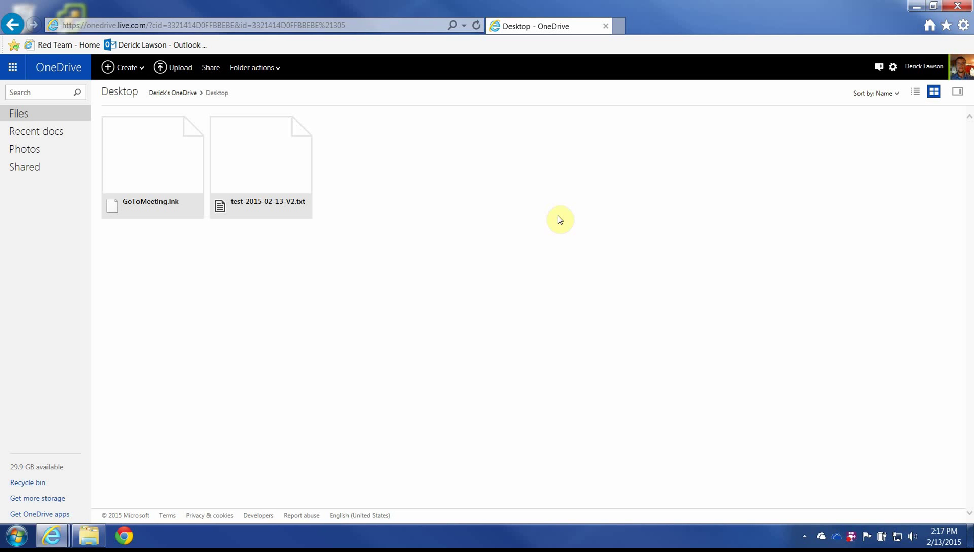
click(20, 111)
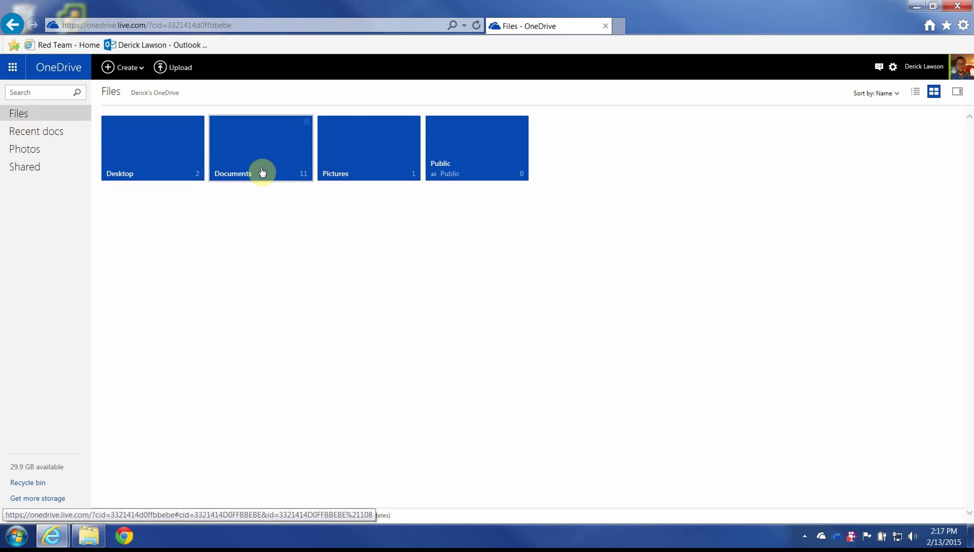
click(486, 160)
click(163, 147)
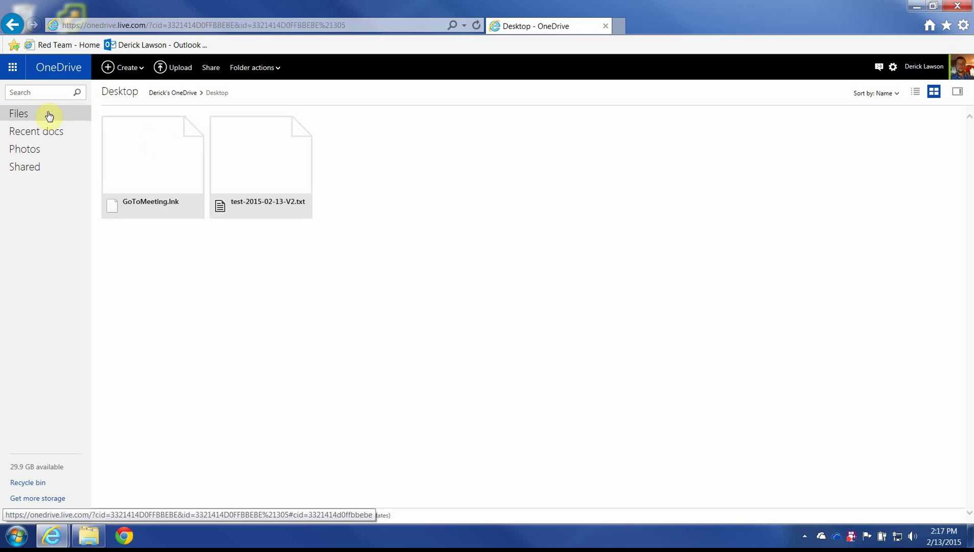
Step: Open 'Document' from the OneDrive Documents folder in Word Online
click(33, 119)
click(250, 137)
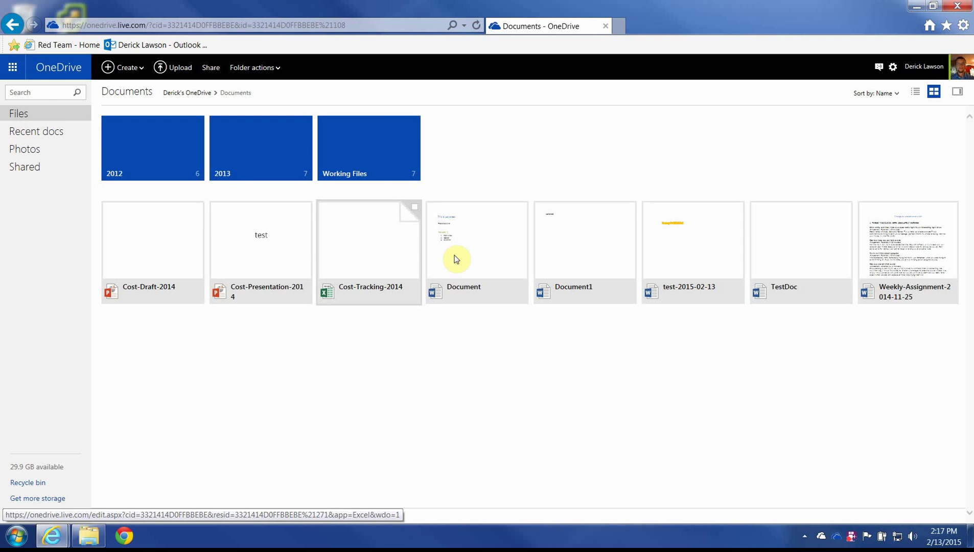
click(489, 254)
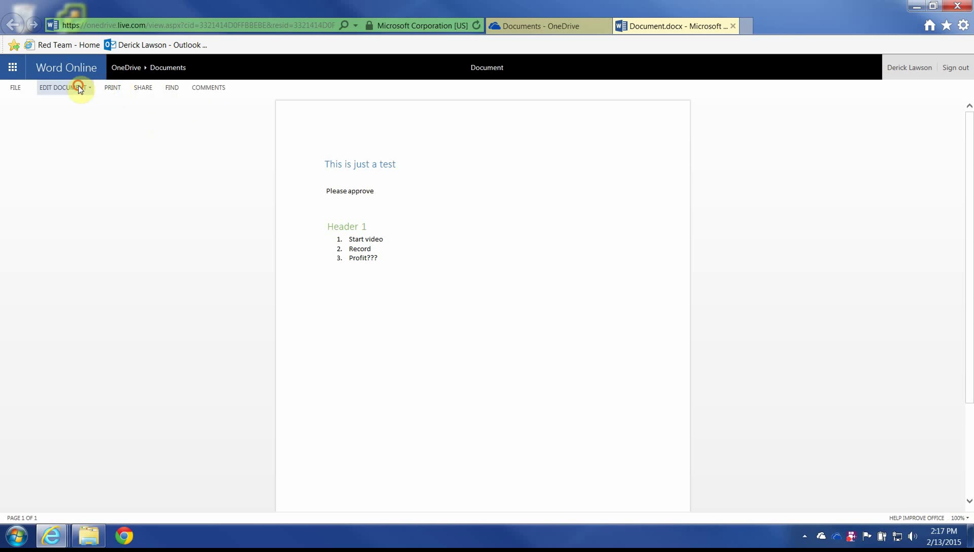
Step: Open 'Document' in desktop Word 2013, allowing the site to launch Office
click(76, 88)
click(80, 122)
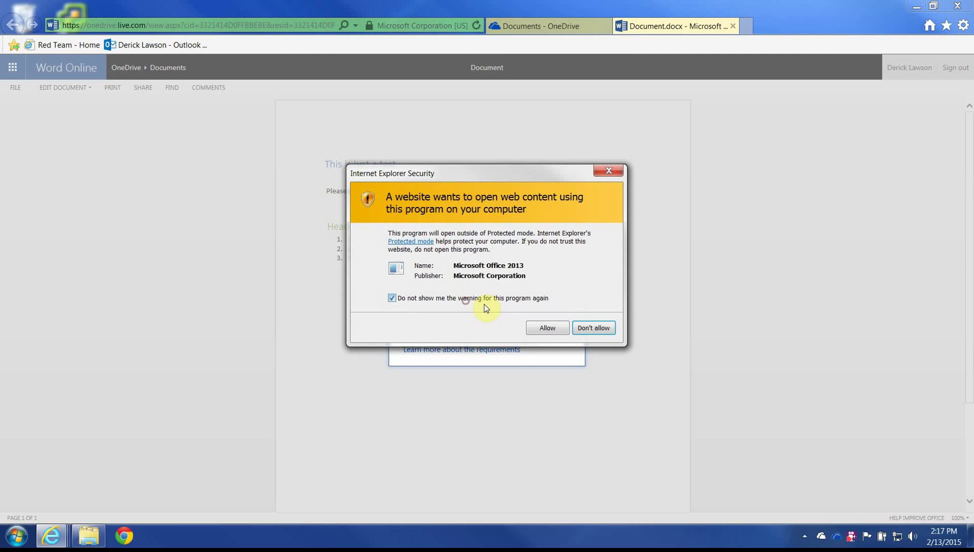
click(547, 328)
click(546, 360)
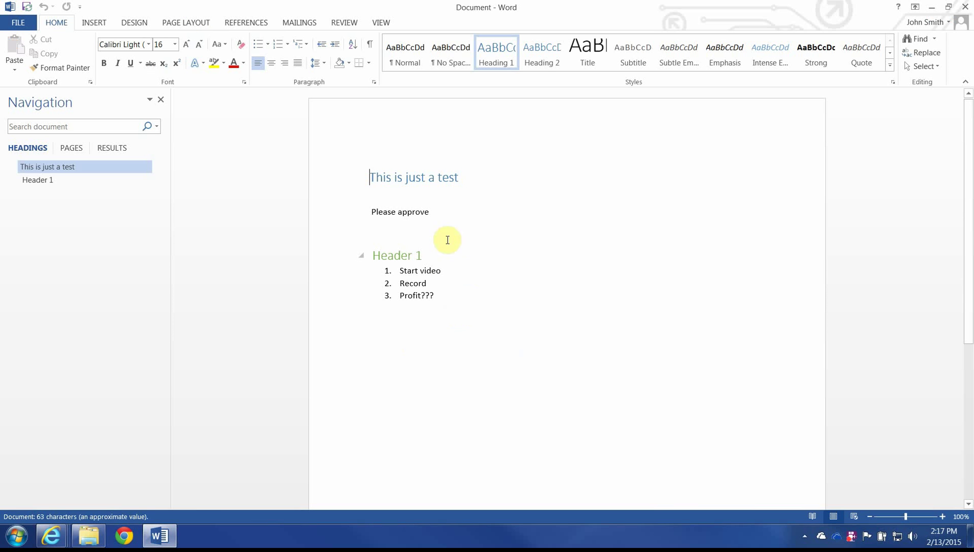
Step: Add a 'See?' line below the list and save the document to OneDrive
click(457, 294)
key(Return)
key(Return)
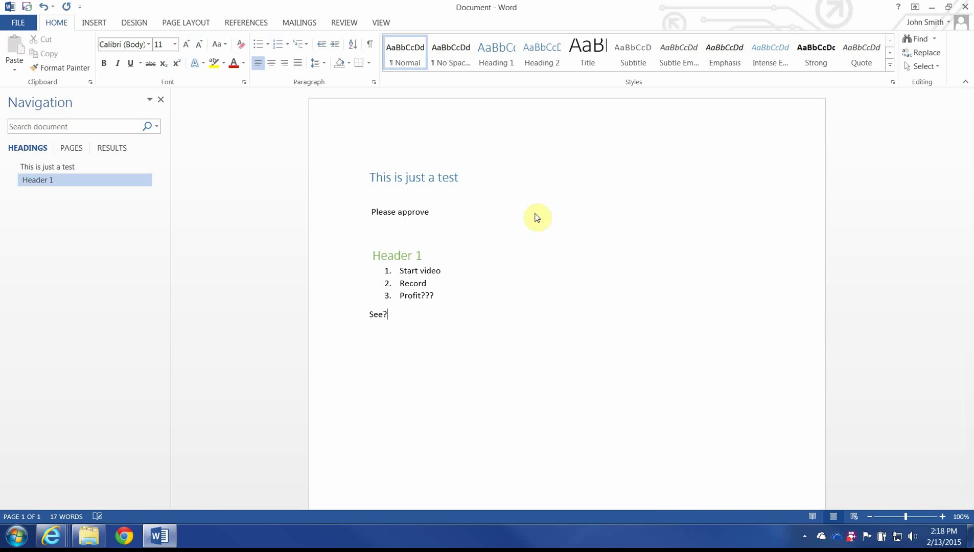
key(ctrl+s)
Step: Close Word and reload Word Online to show the new 'See?' line
mouse_move(730, 514)
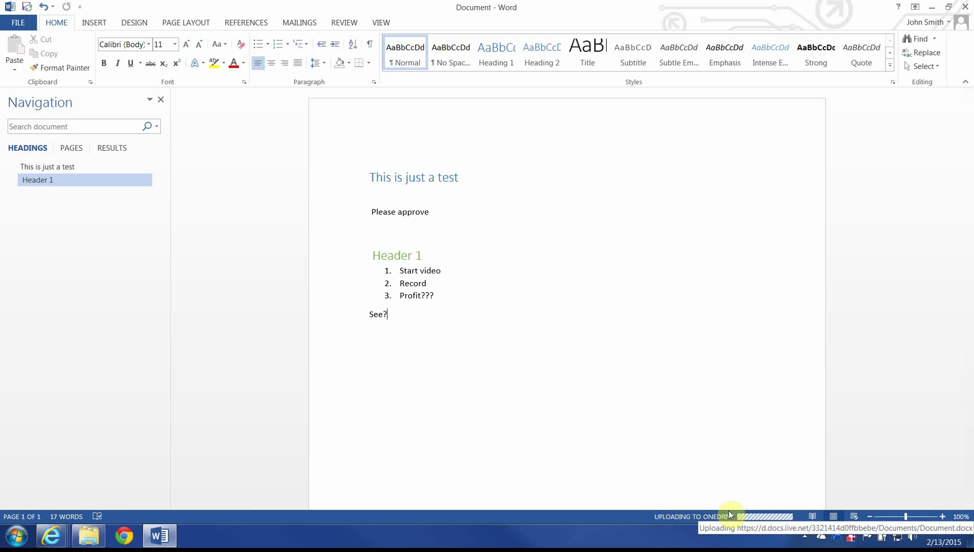
click(965, 7)
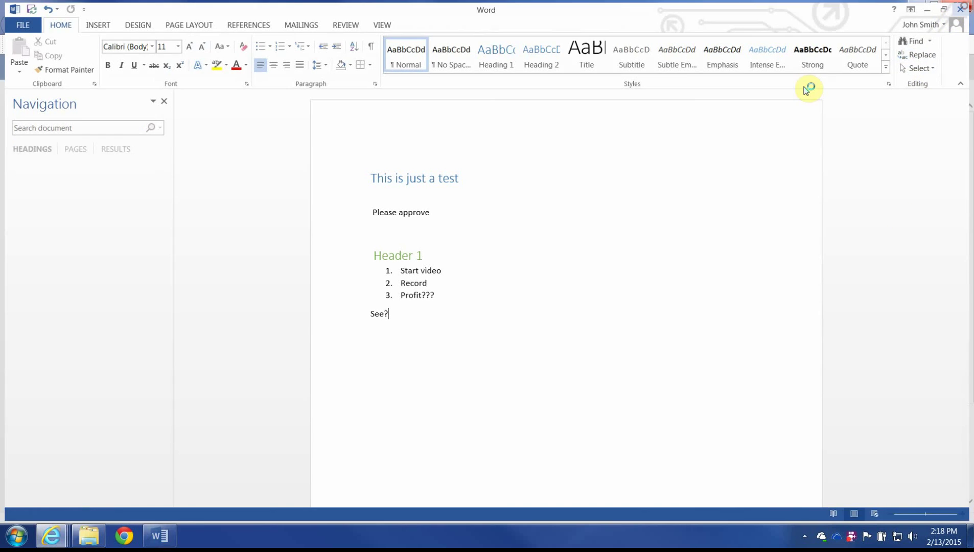
click(576, 221)
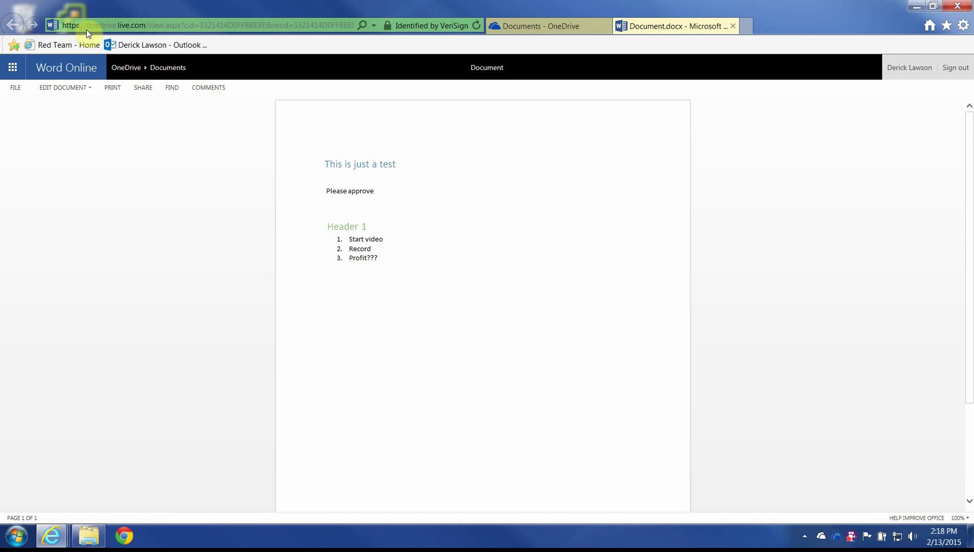
click(476, 25)
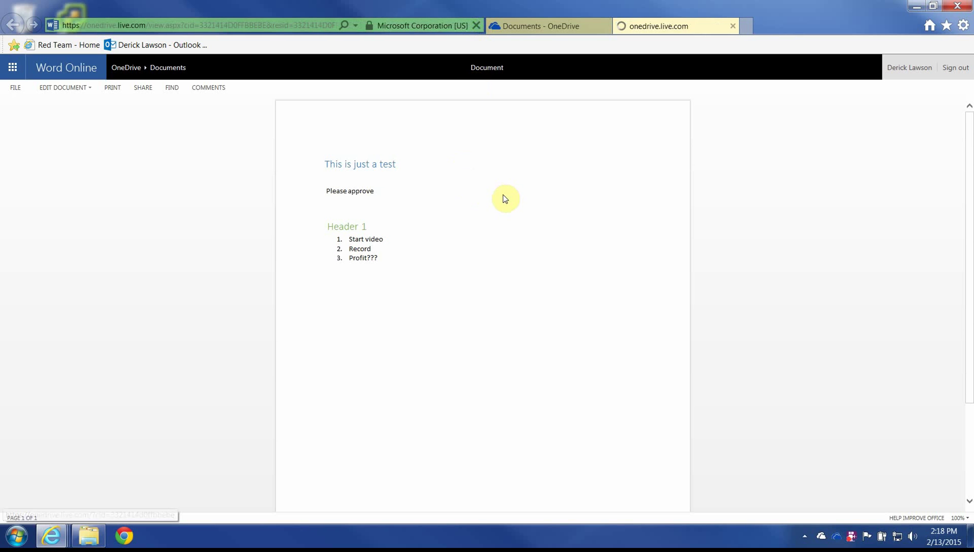